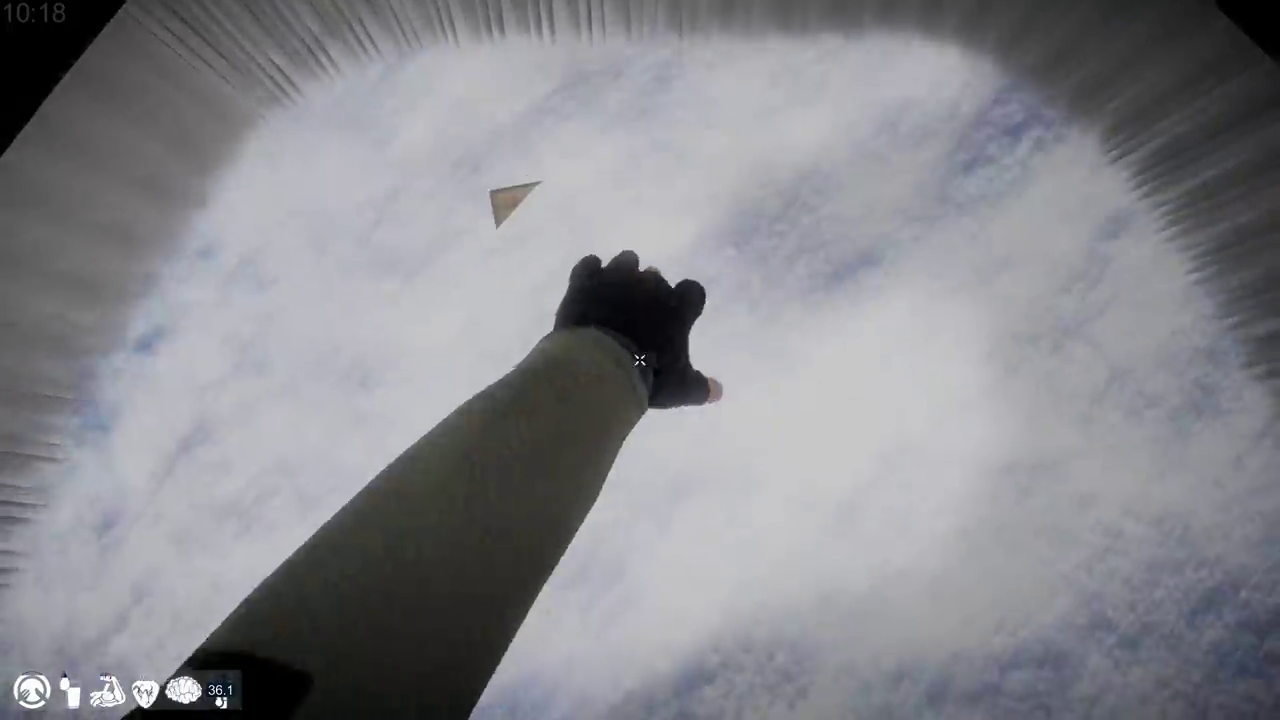
Inspect the wooden box, drop it empty, and pick up the red first aid kit.
click(640, 360)
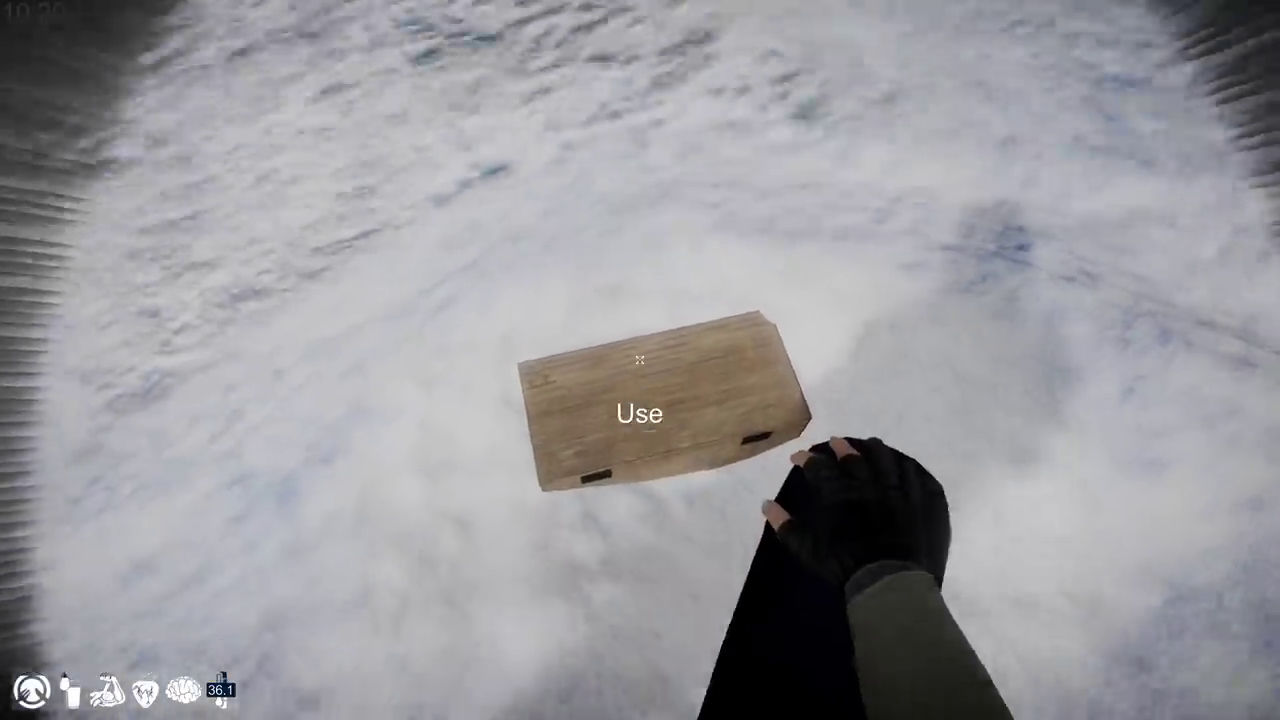
click(640, 360)
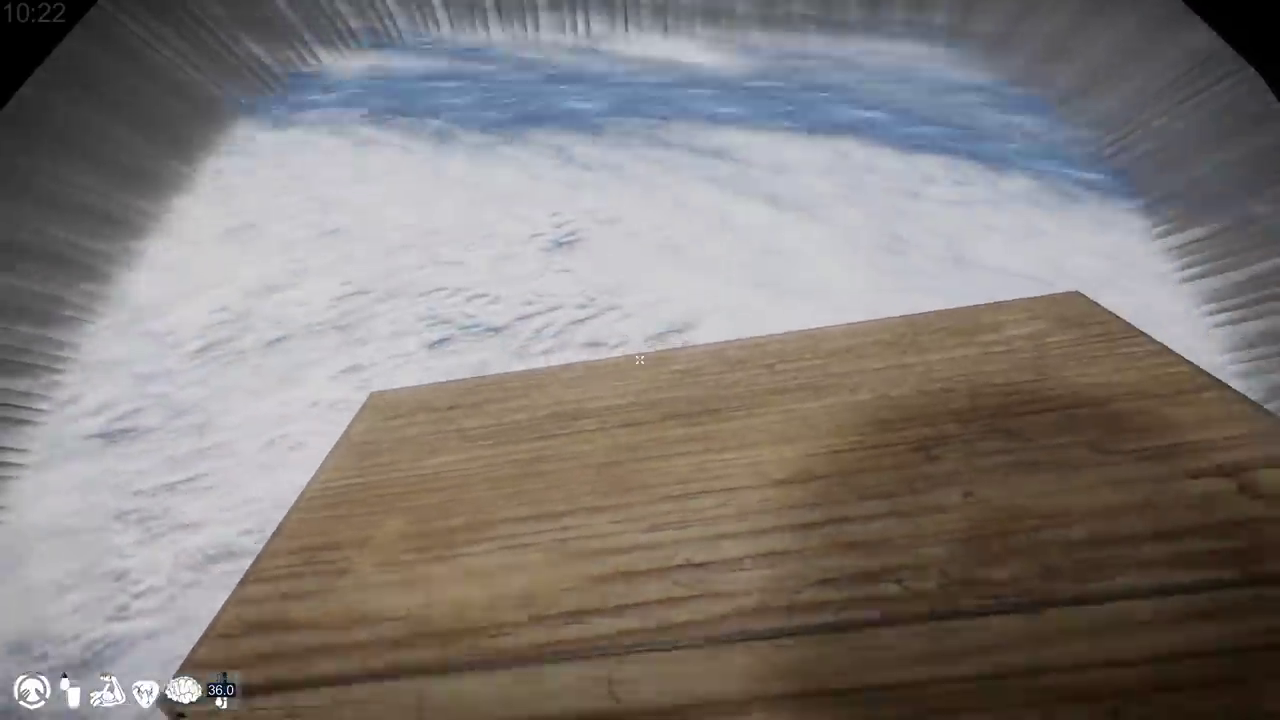
click(640, 360)
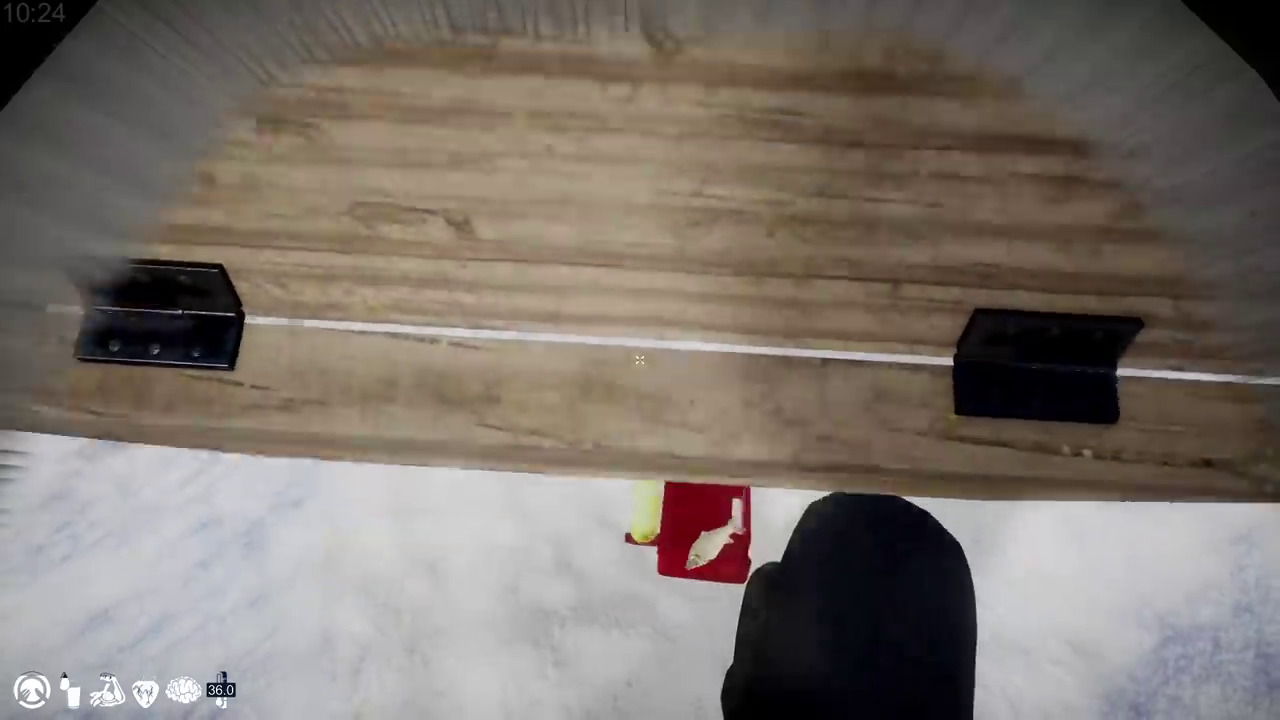
click(640, 360)
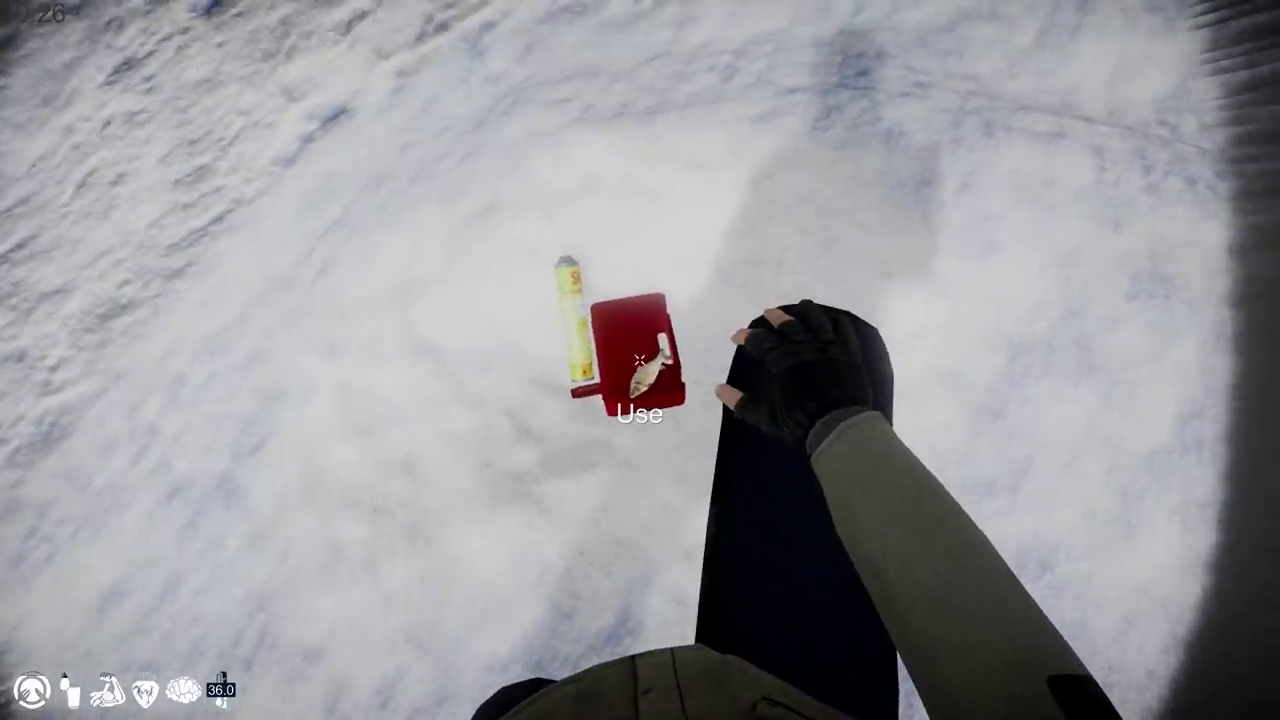
click(640, 360)
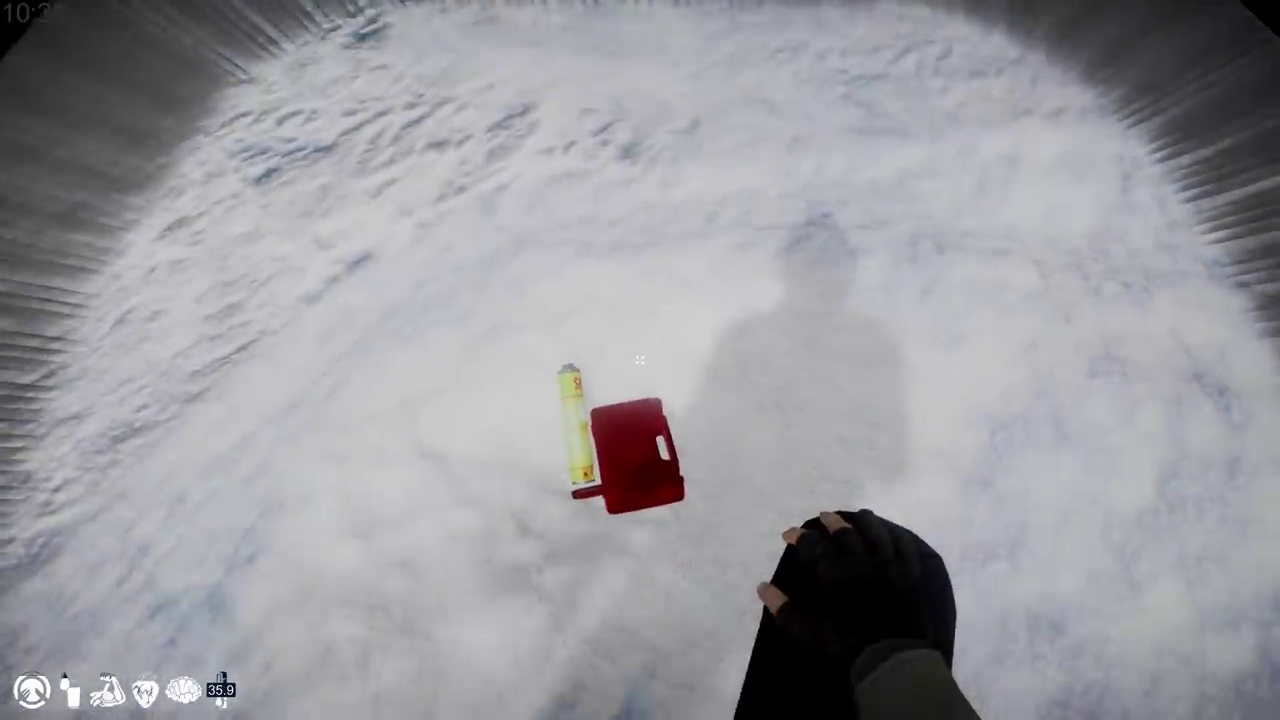
click(640, 360)
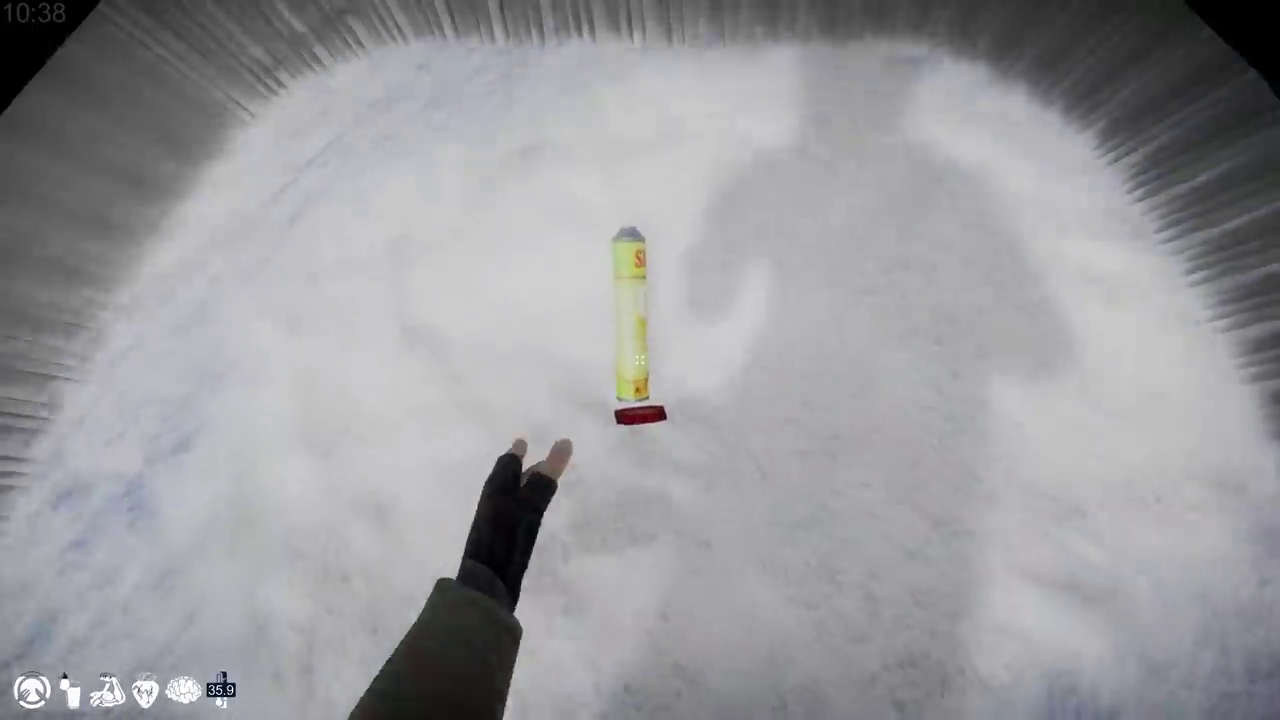
Walk across the snowy ice and over the snow mound toward the floes.
drag(640, 360, 640, 200)
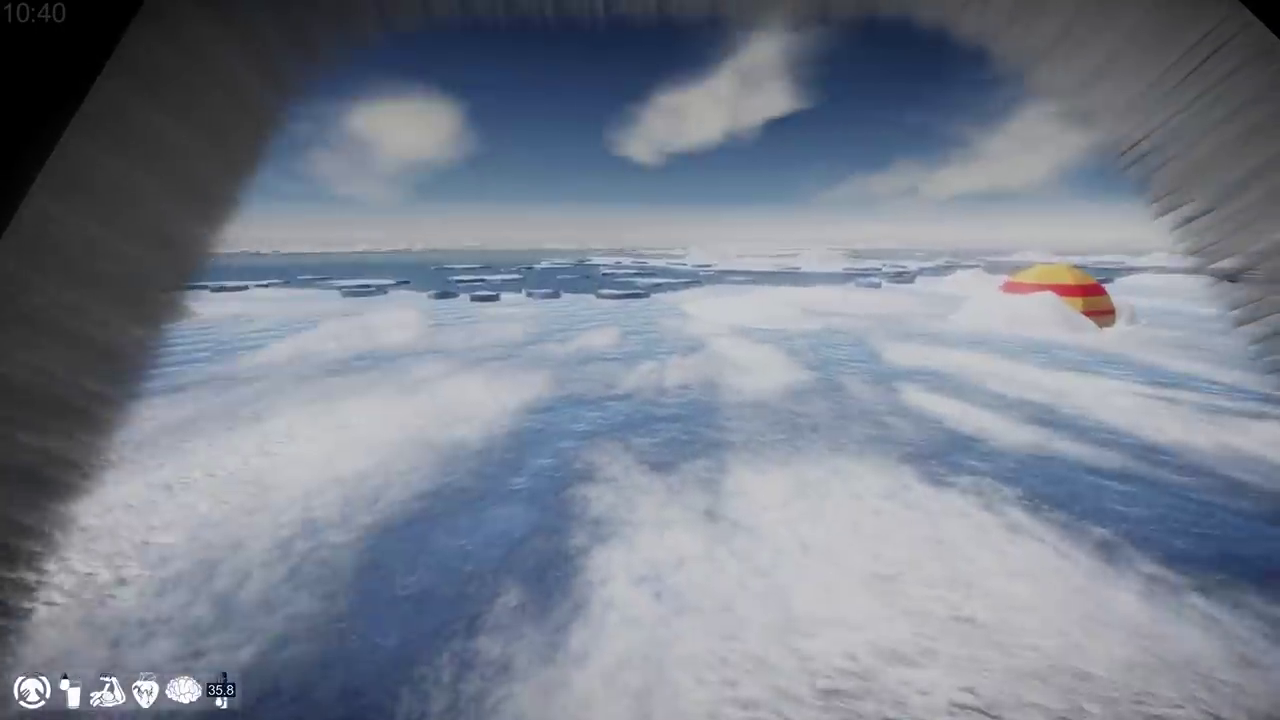
key(w)
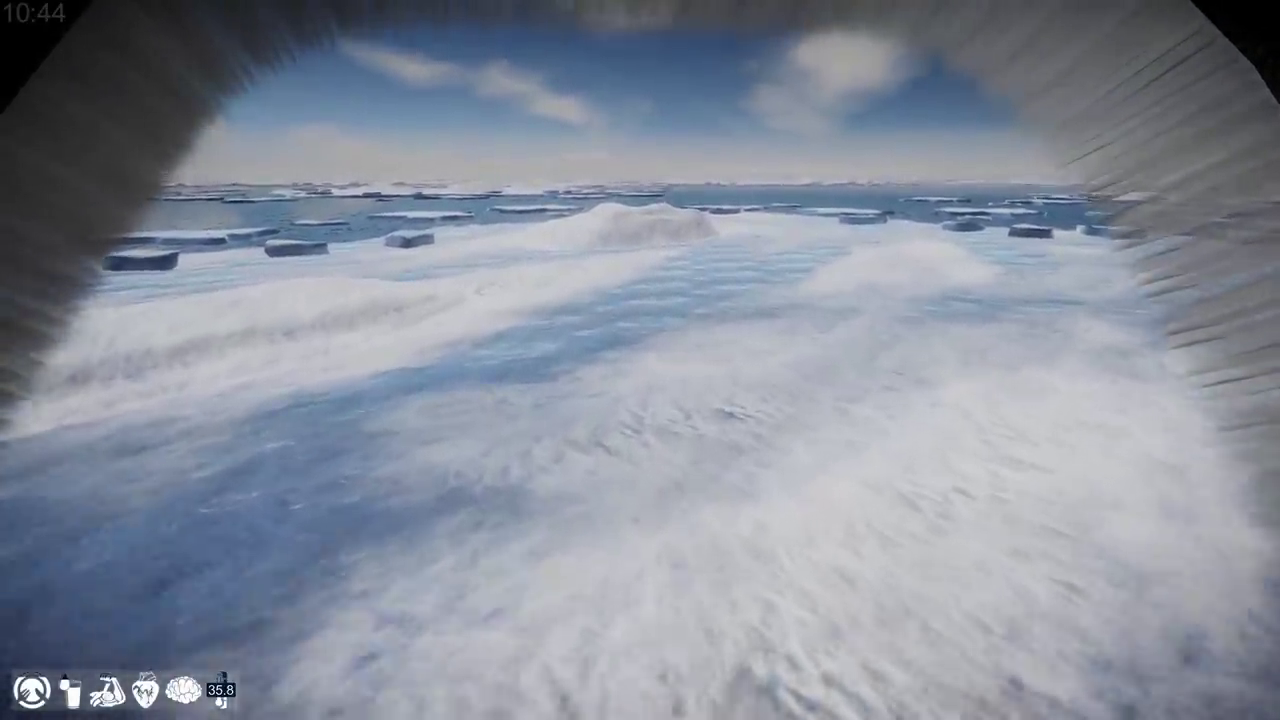
key(w)
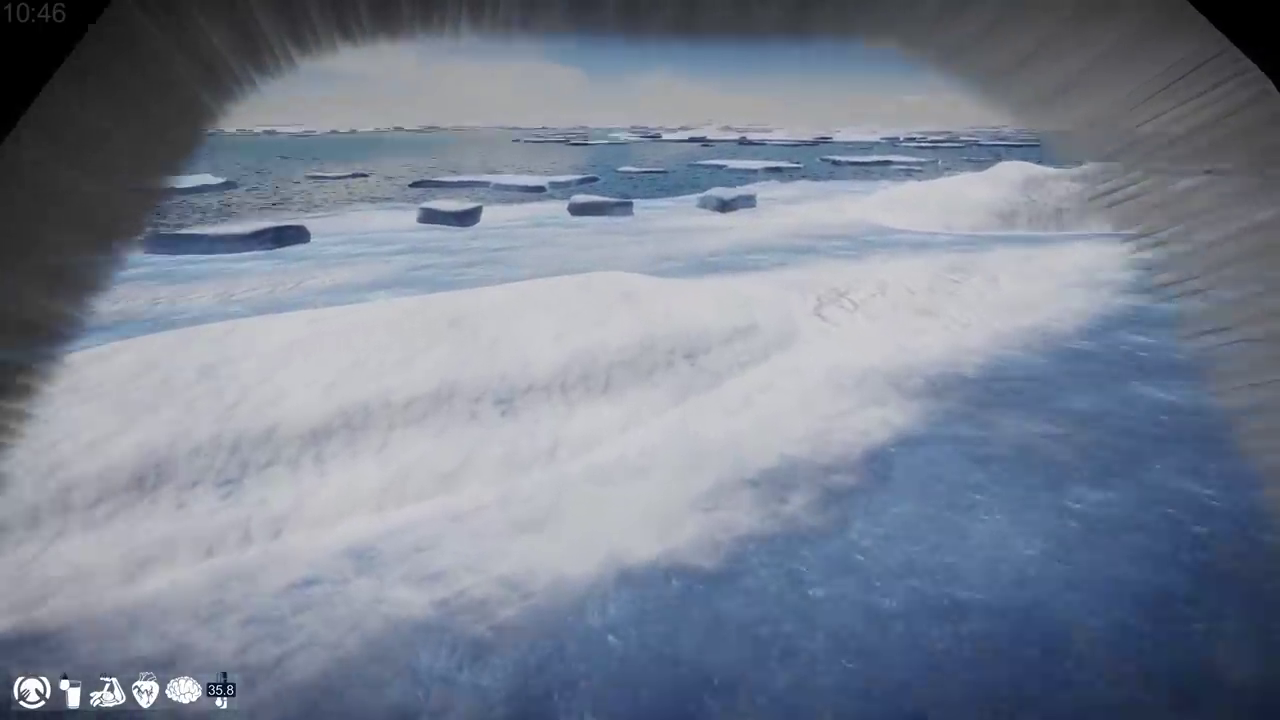
key(w)
key(w)
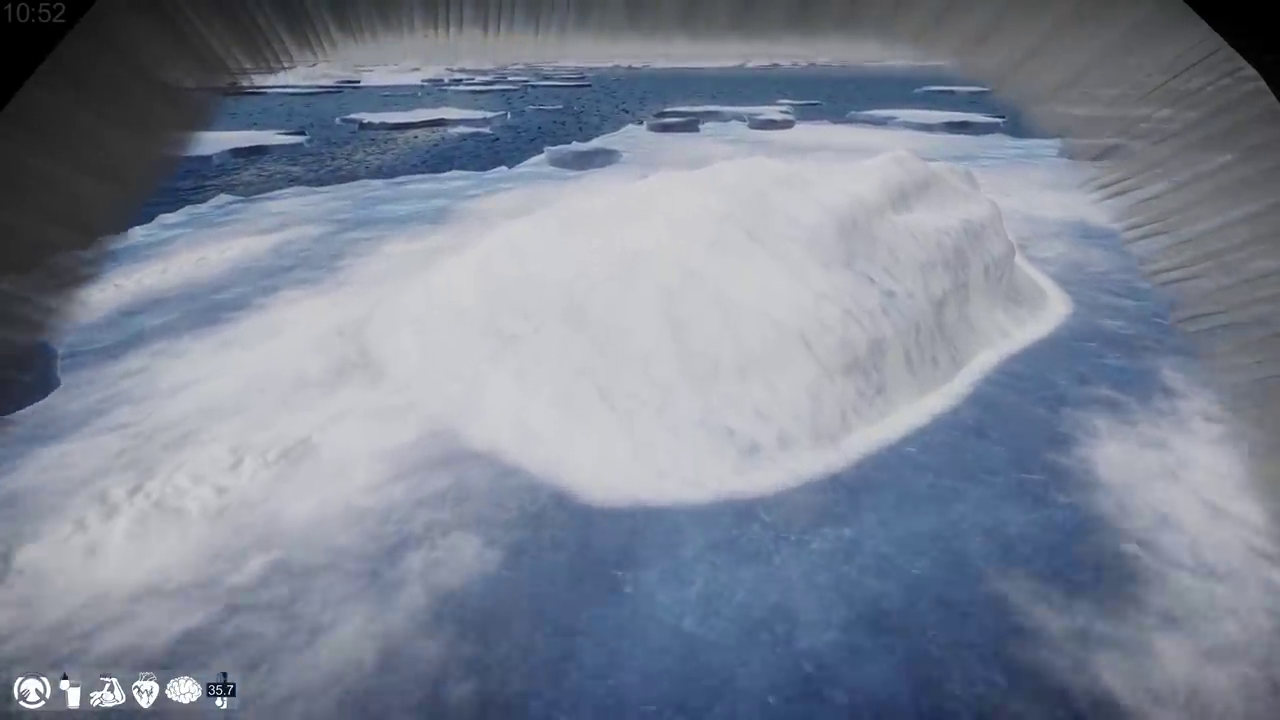
key(w)
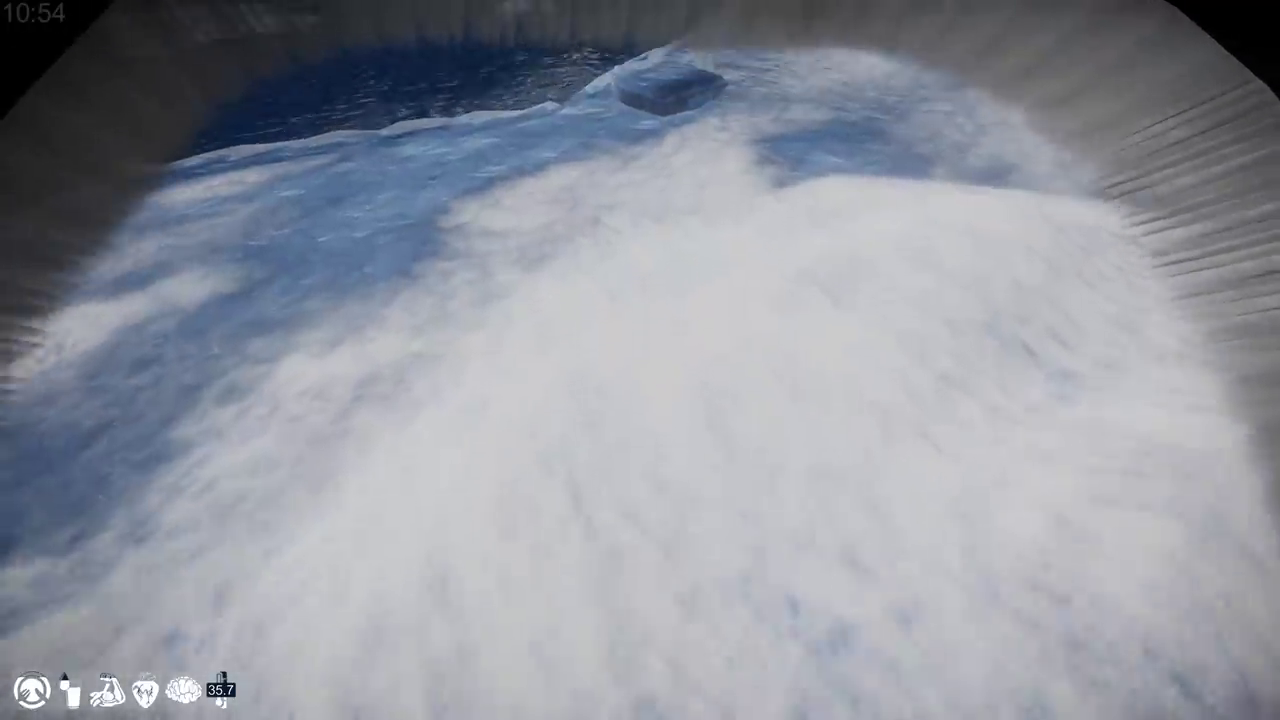
key(w)
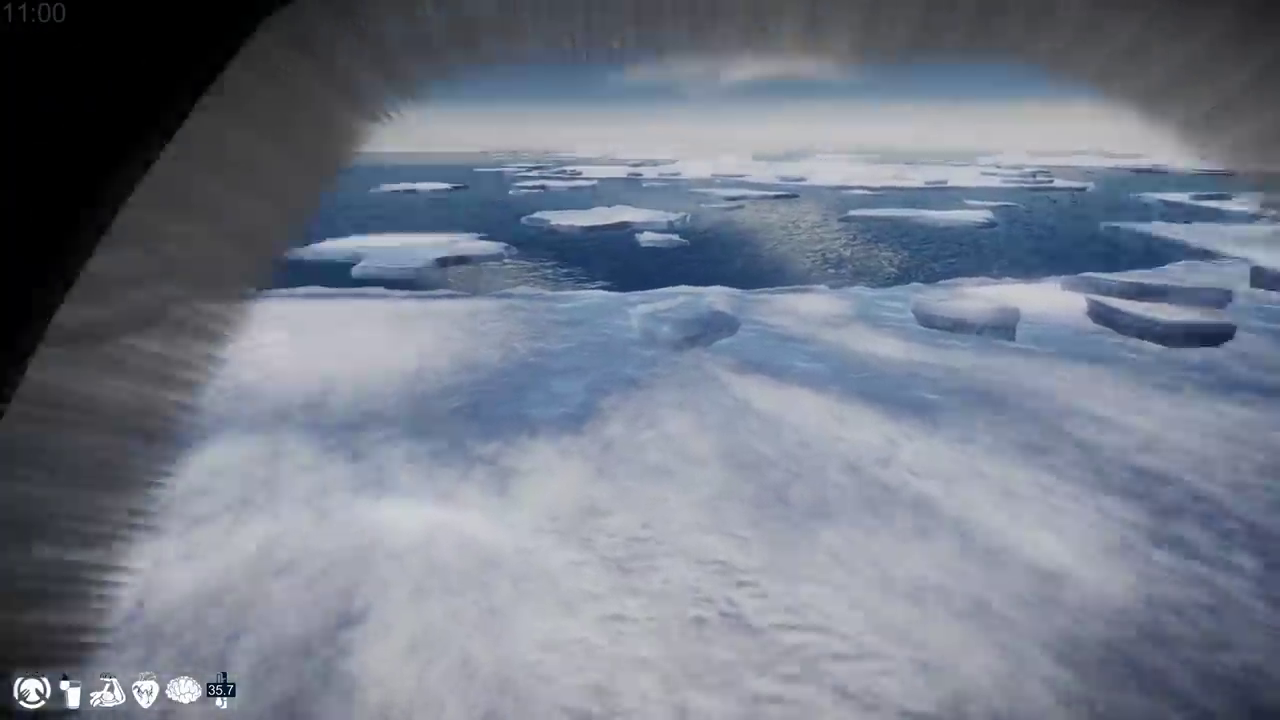
key(w)
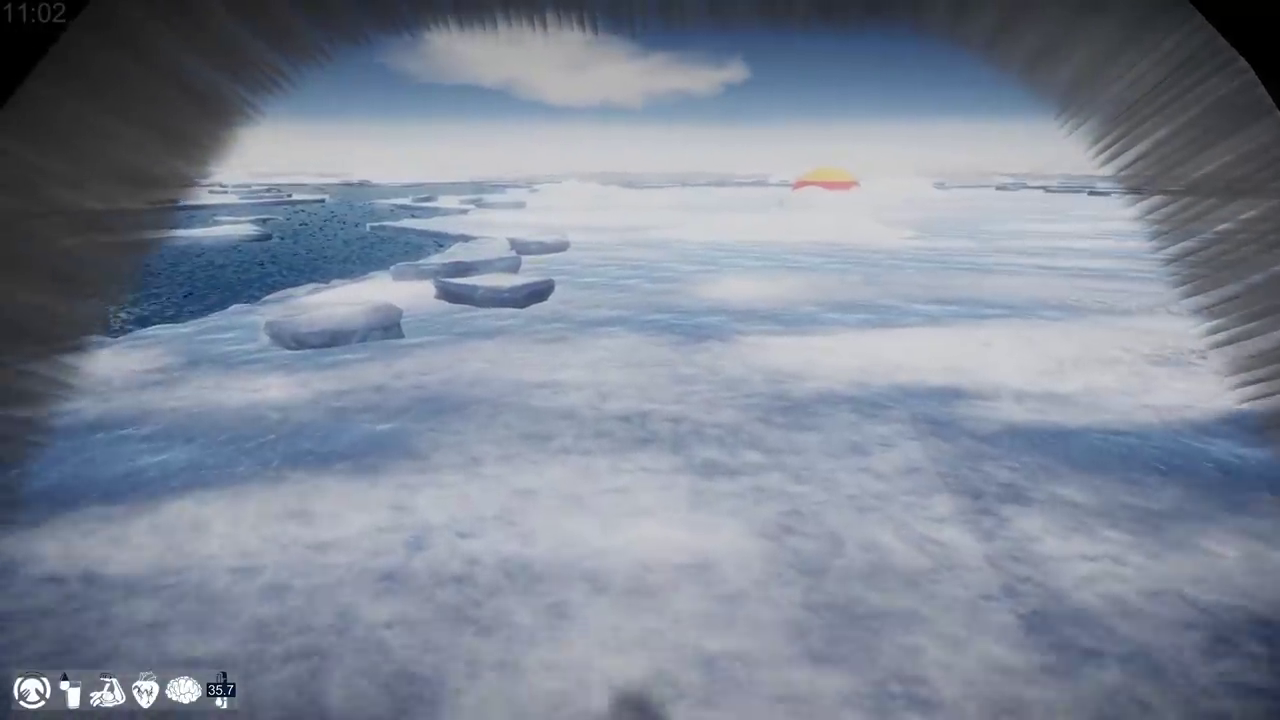
Head toward the nearer floes and step onto an ice floe.
key(w)
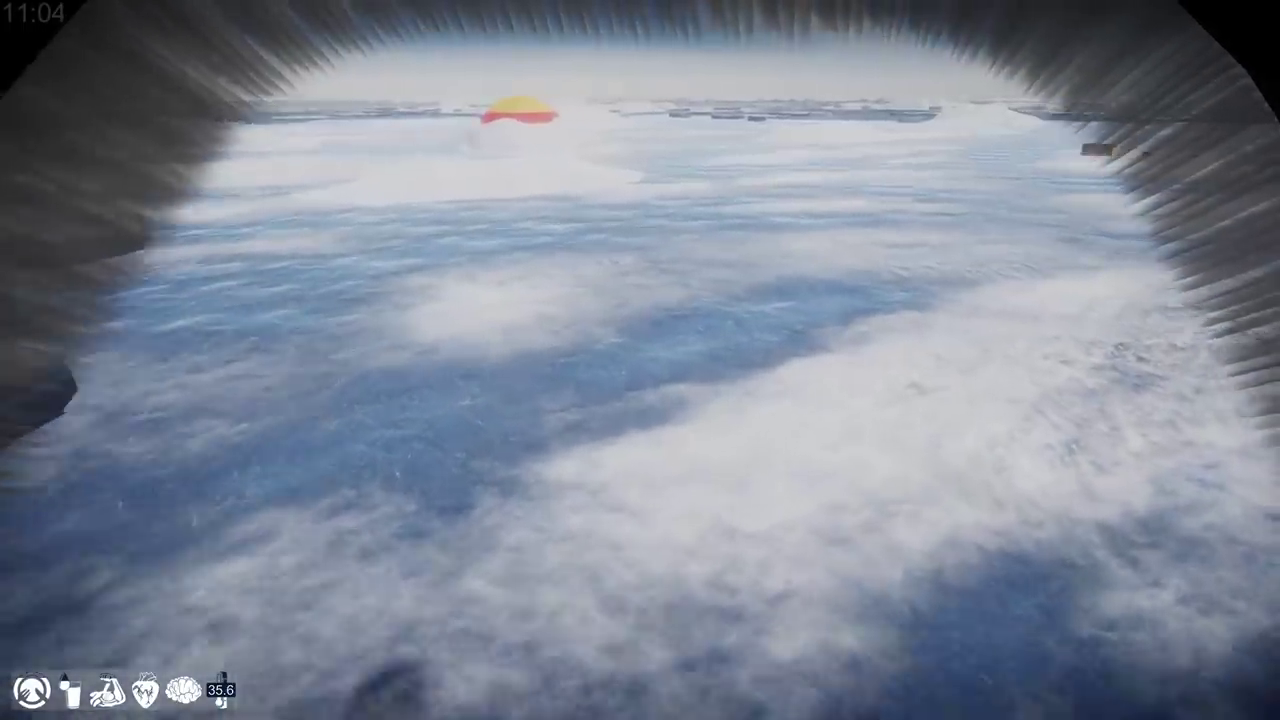
key(w)
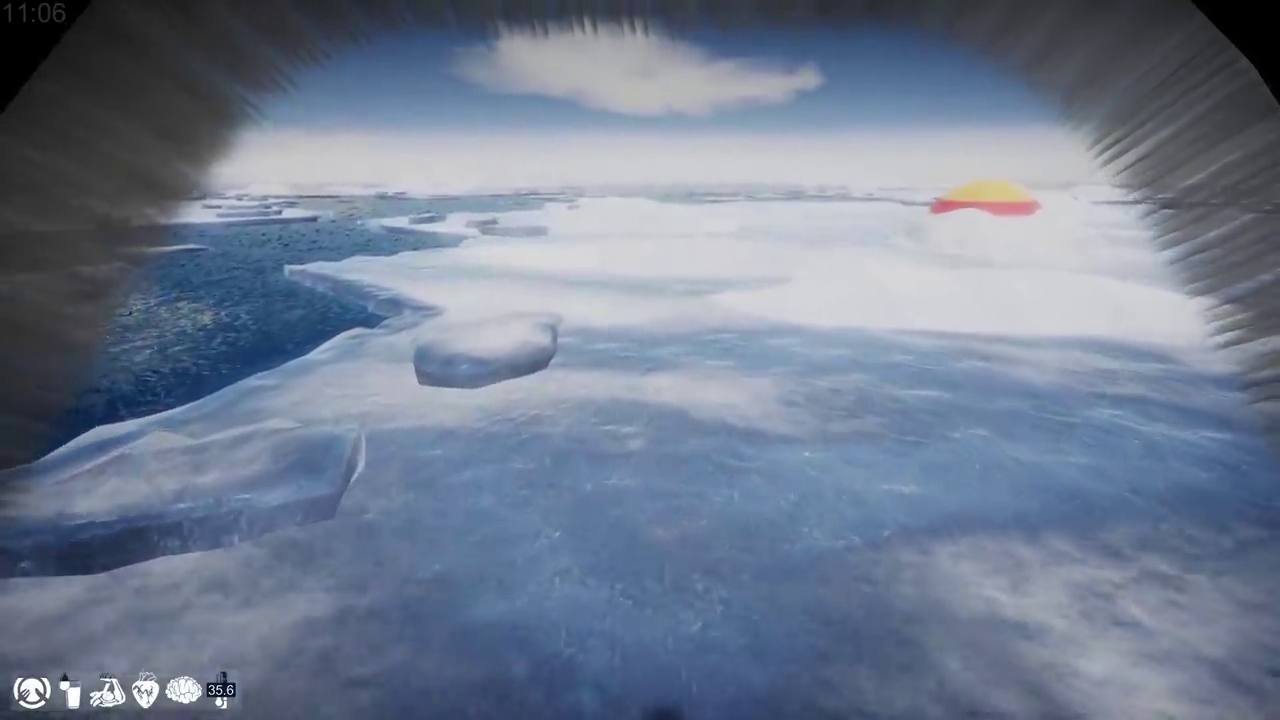
key(w)
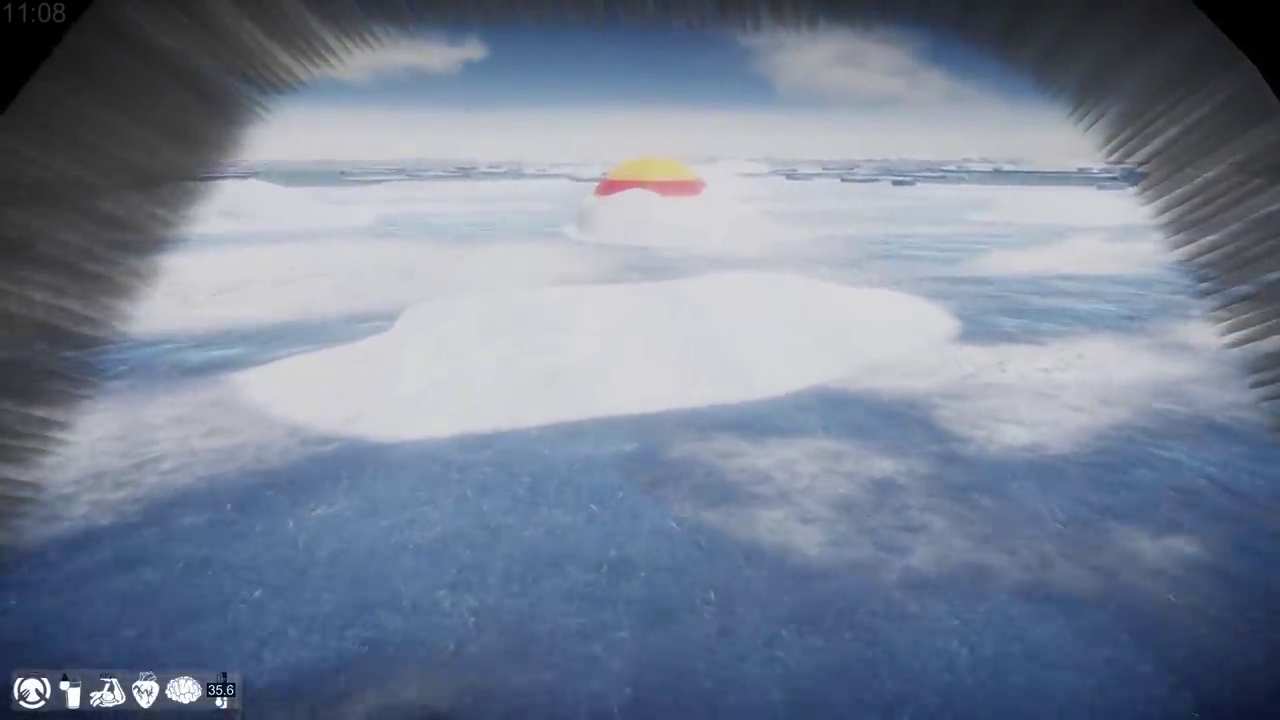
key(w)
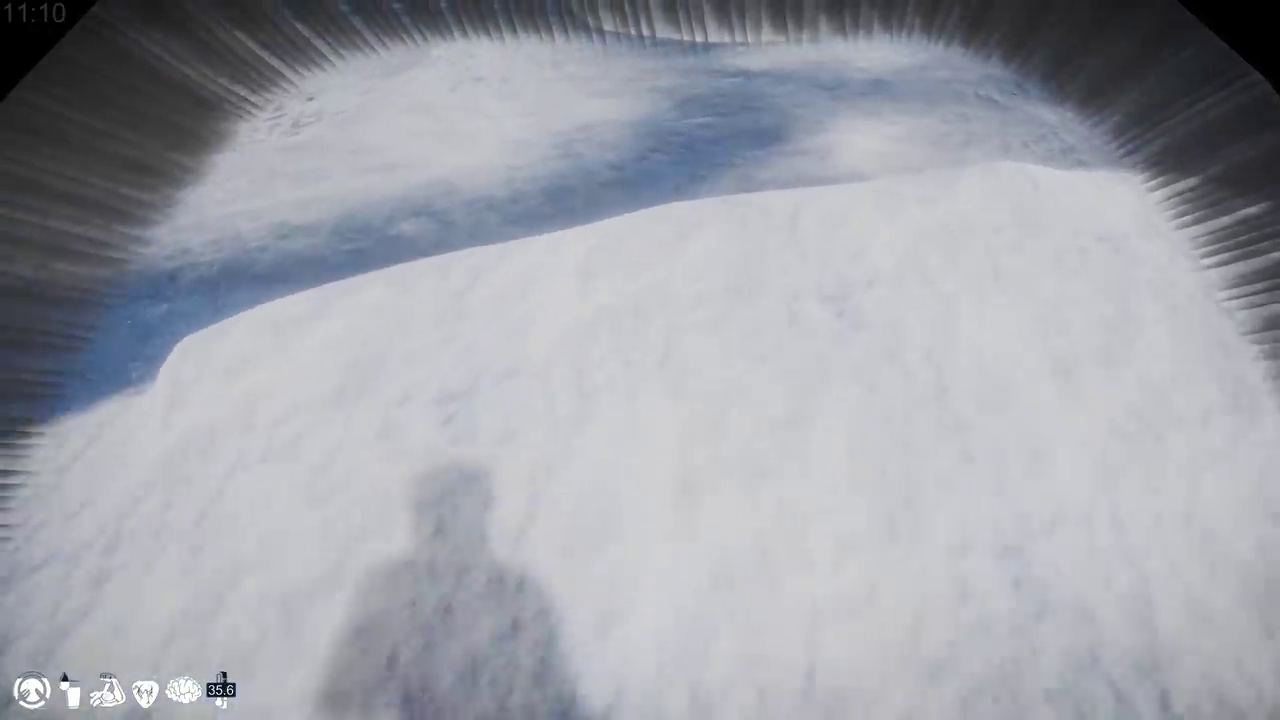
key(w)
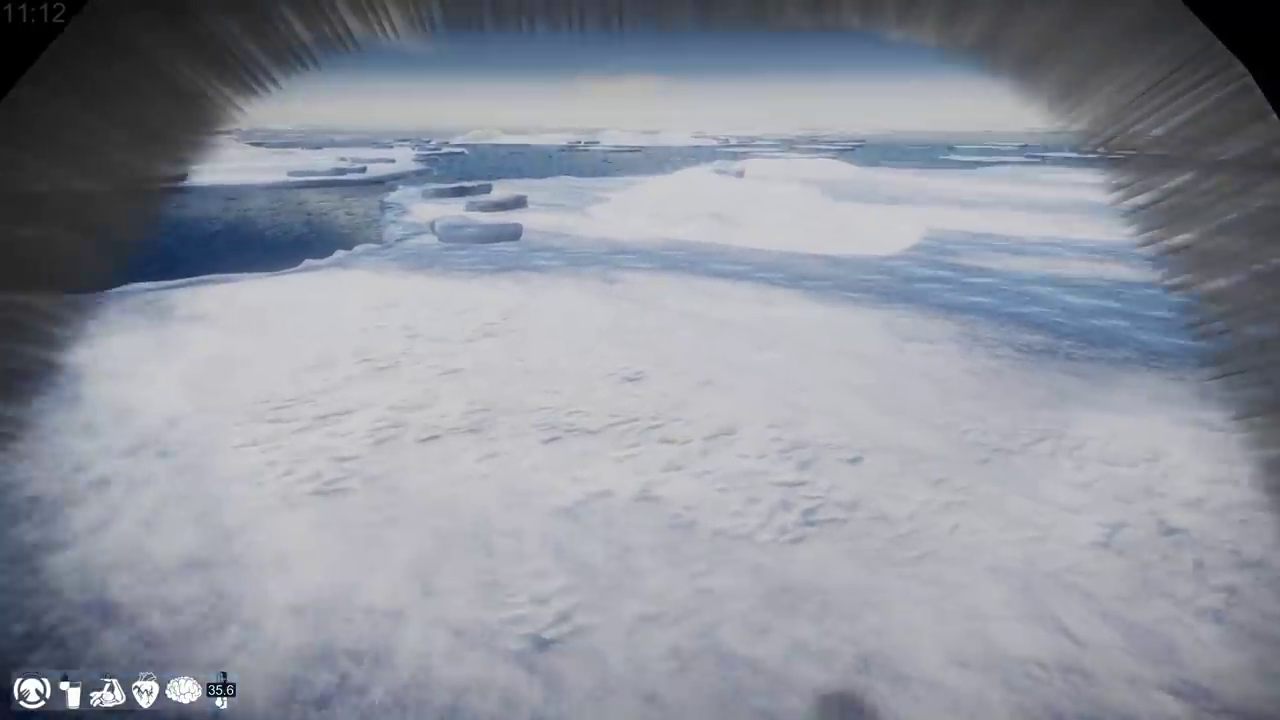
key(w)
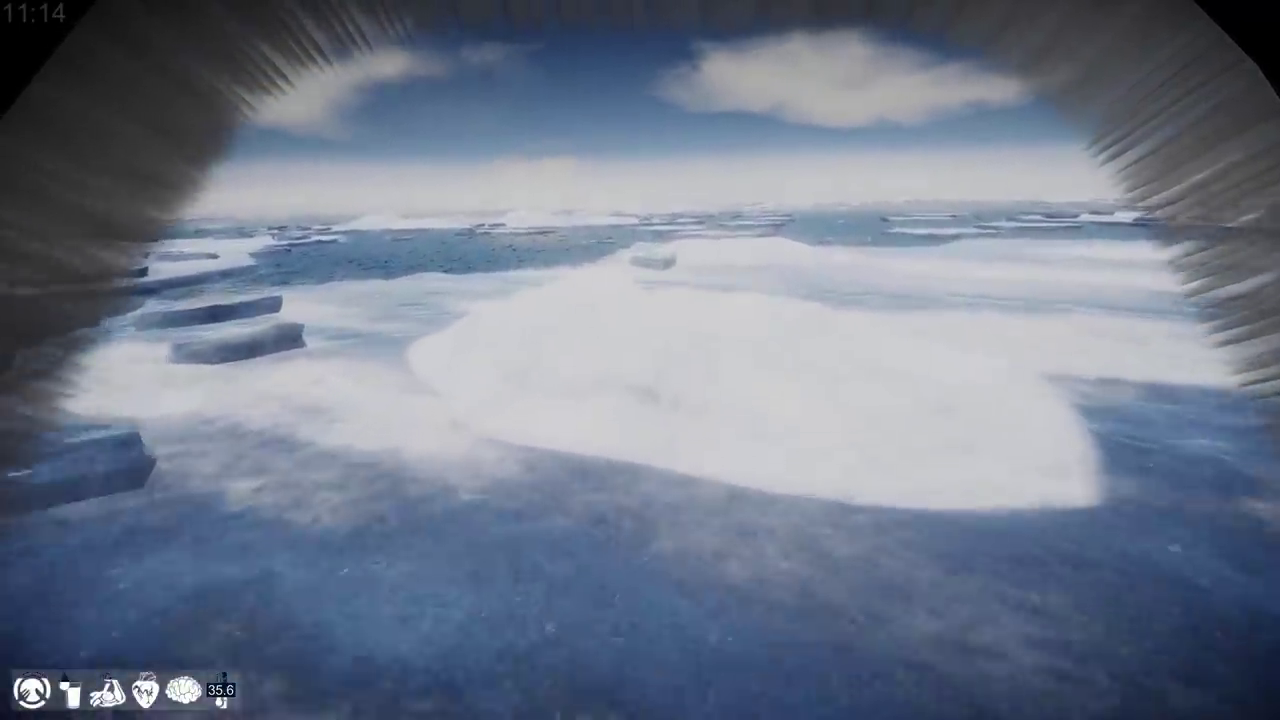
key(w)
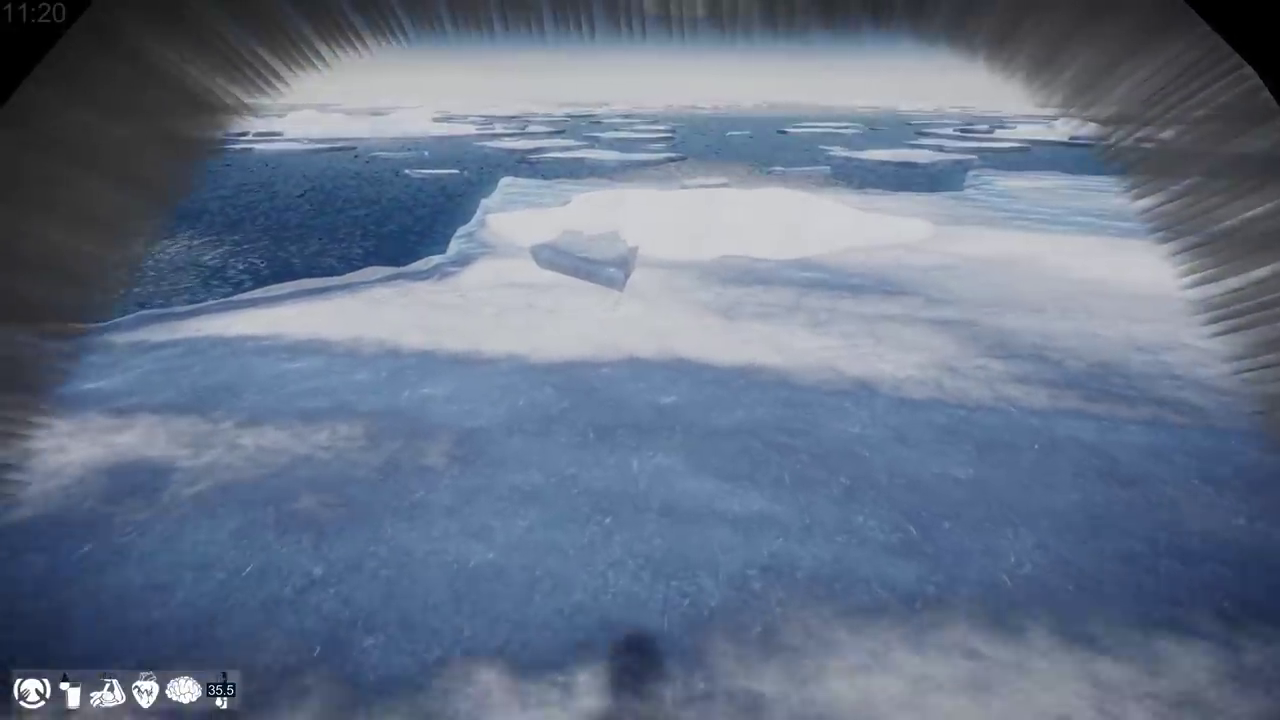
Jump across the water to the next floe and approach the large snow mound.
key(w)
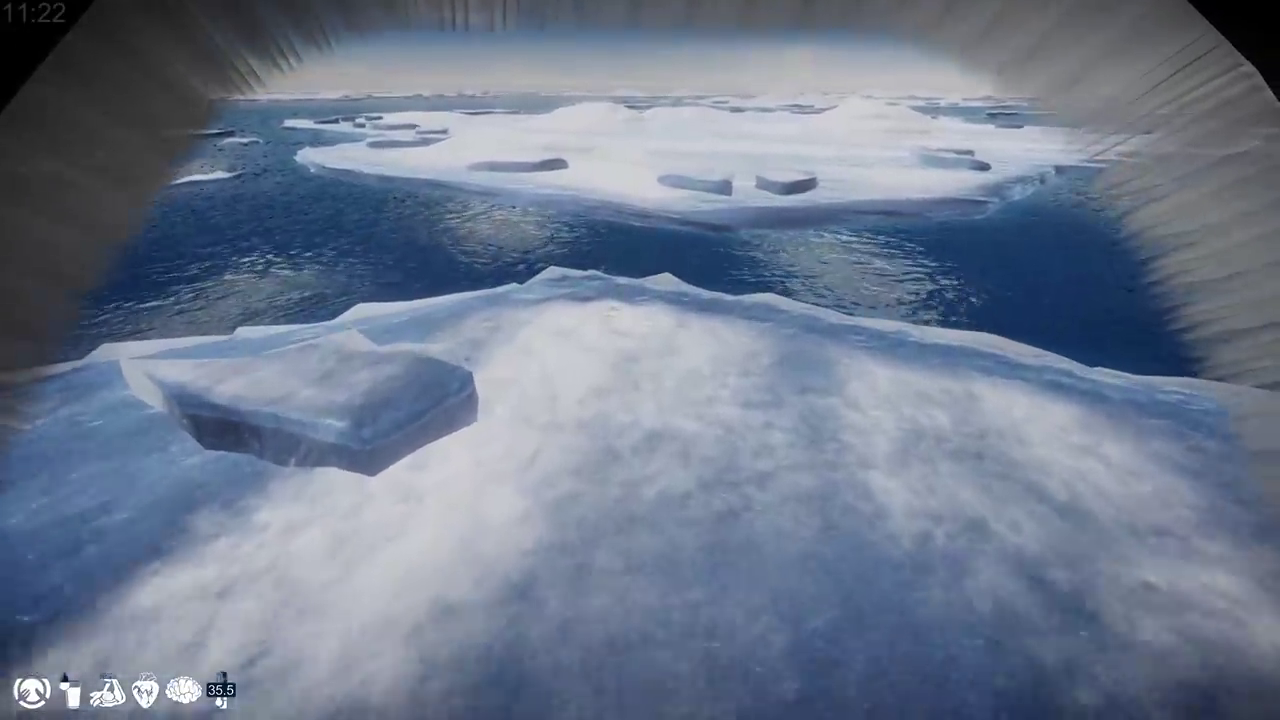
key(w)
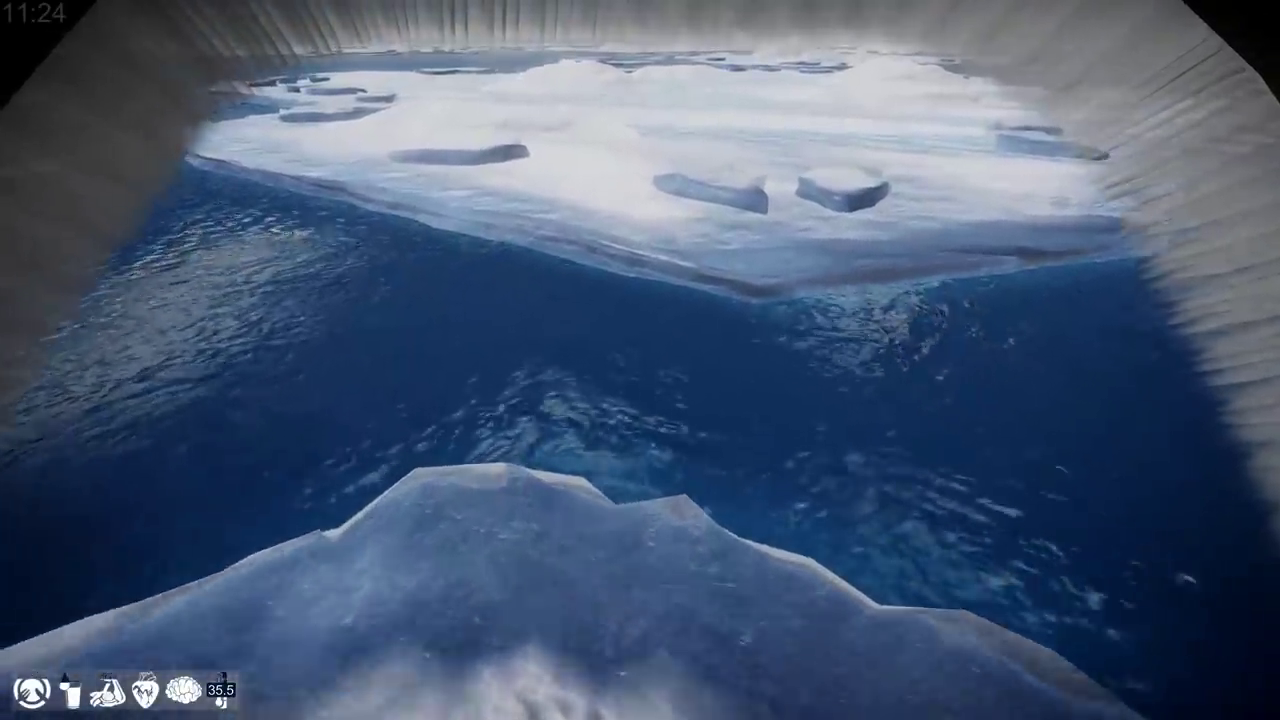
key(space)
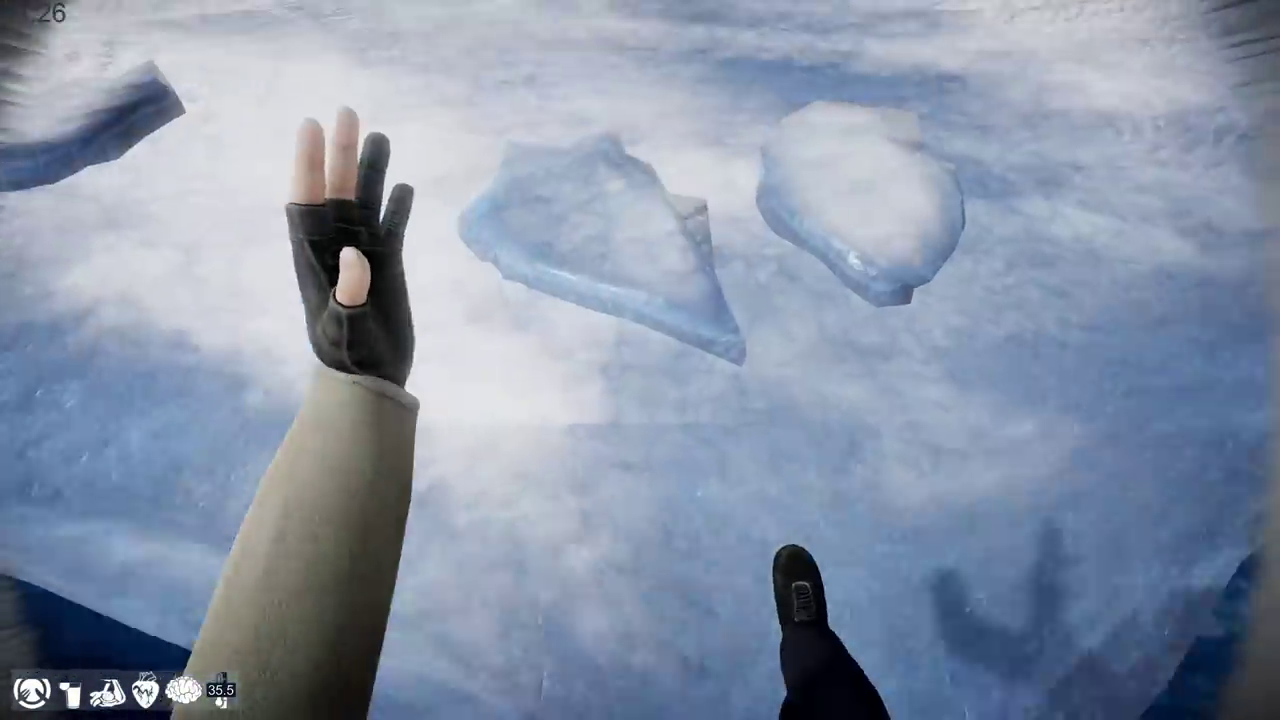
key(w)
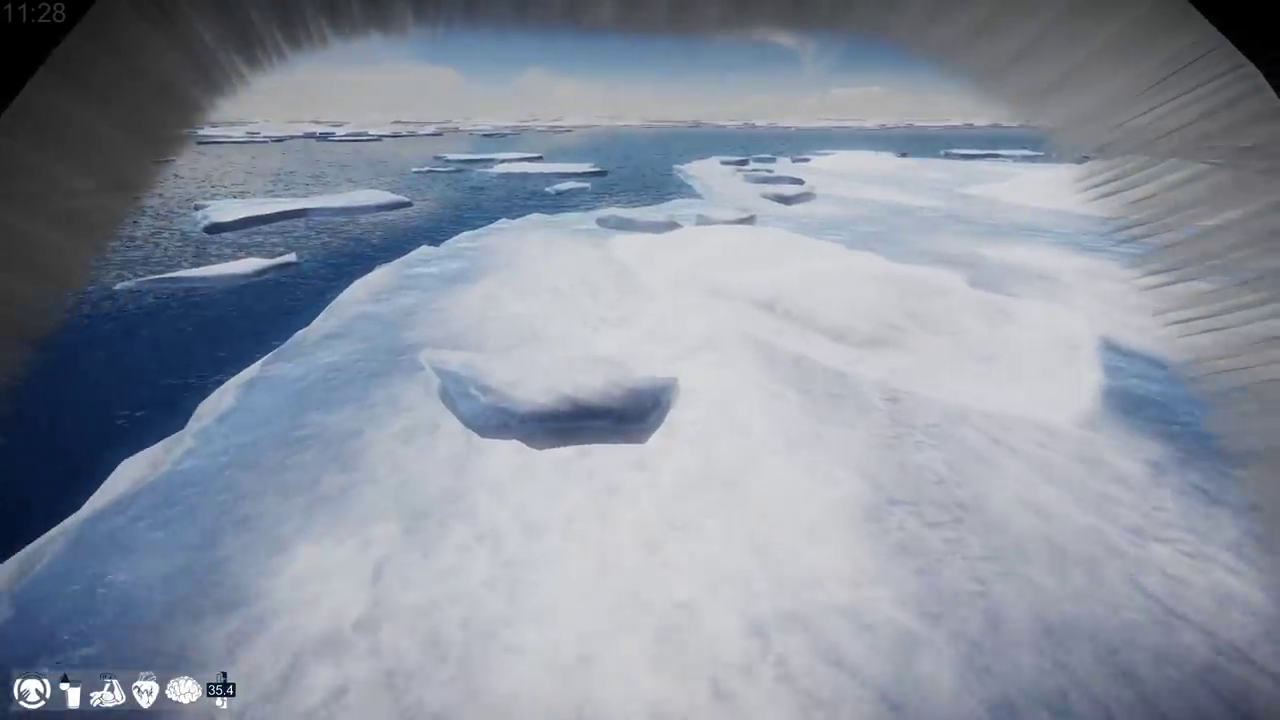
key(w)
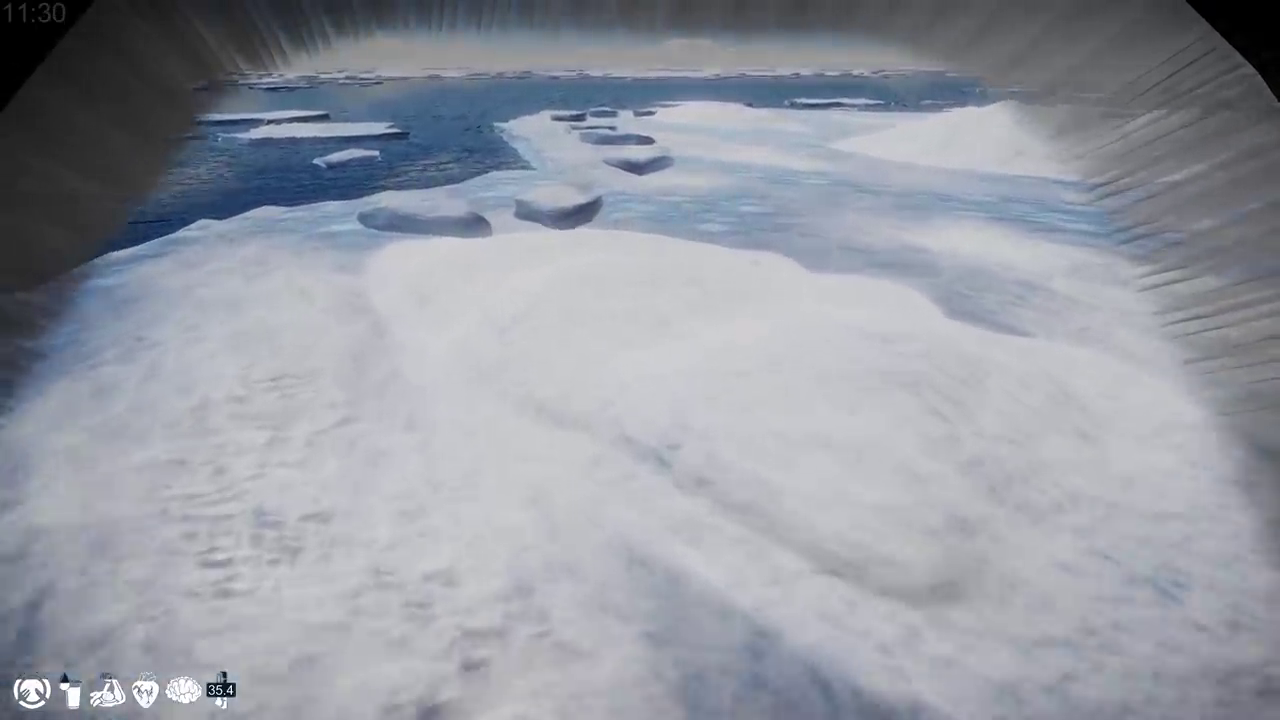
key(w)
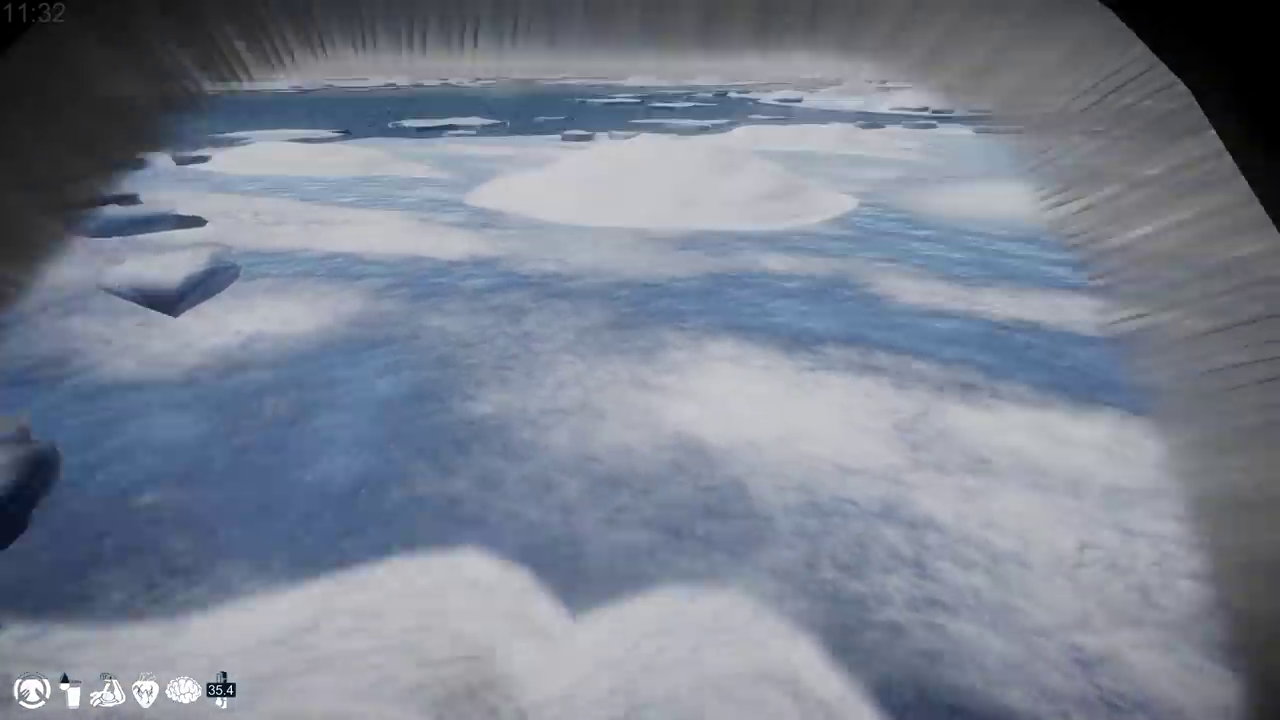
key(w)
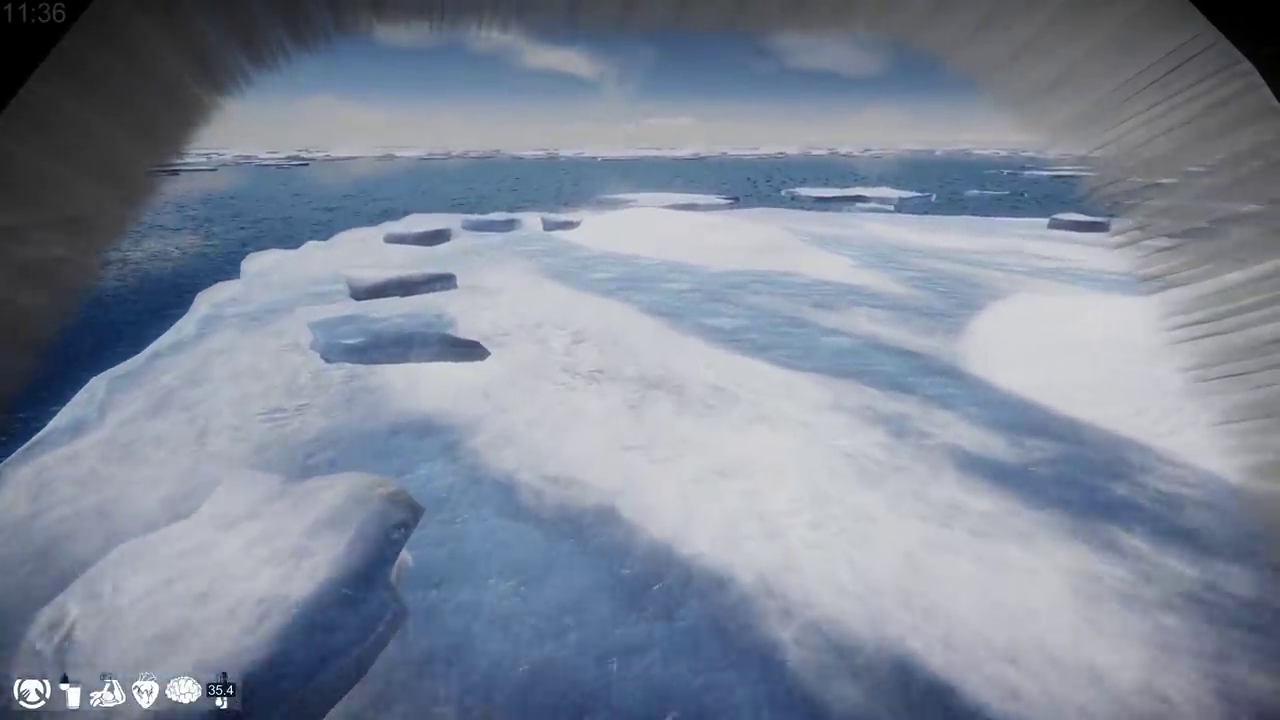
key(w)
key(w)
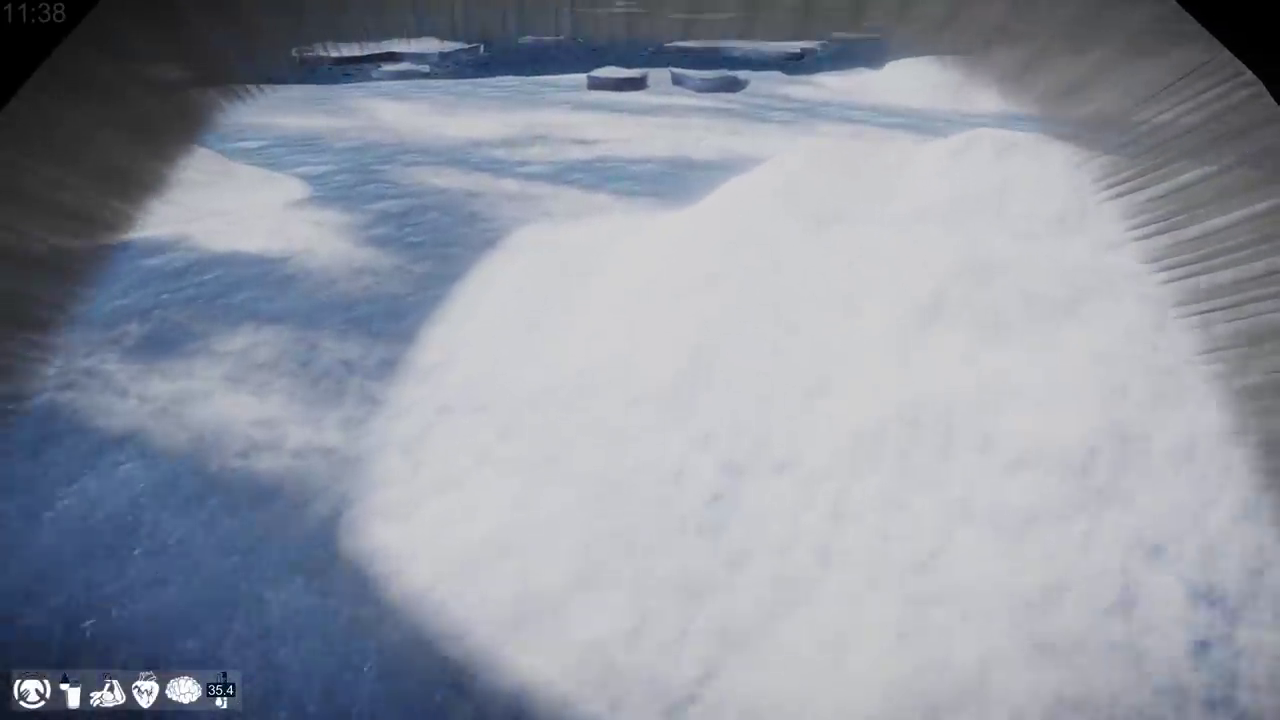
key(w)
key(w)
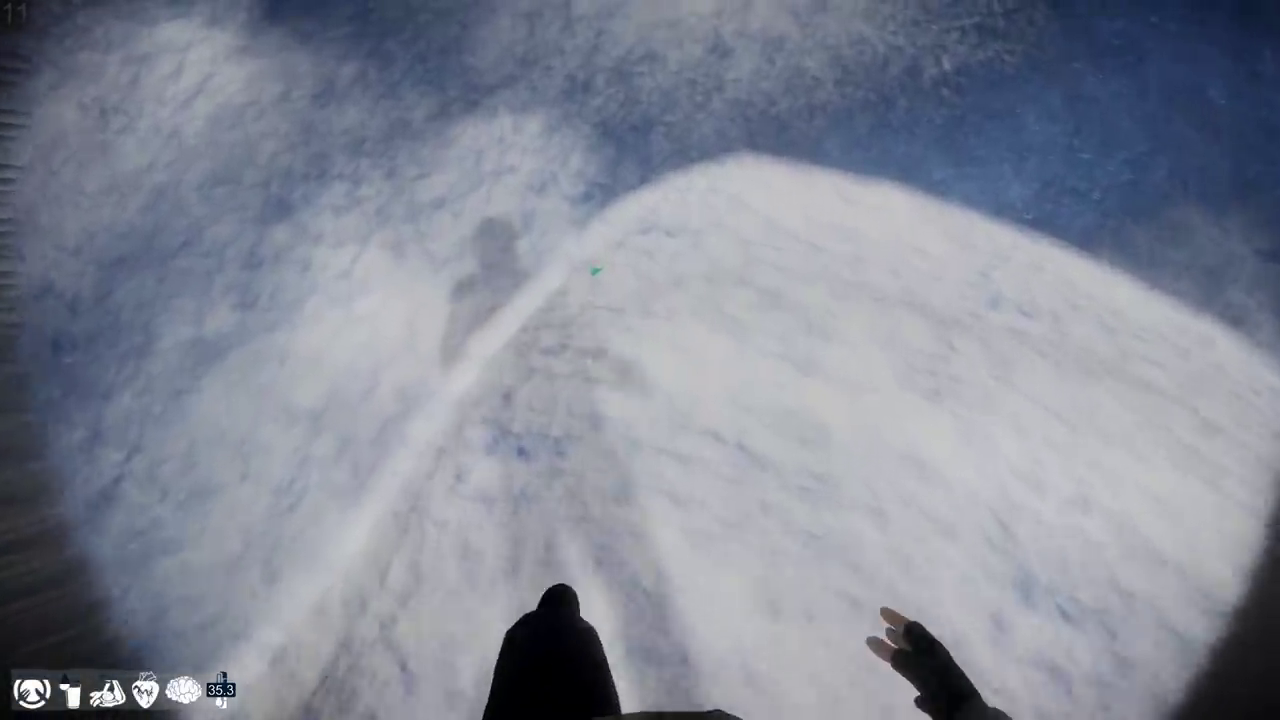
Dig into the snow mound around the green marker.
key(w)
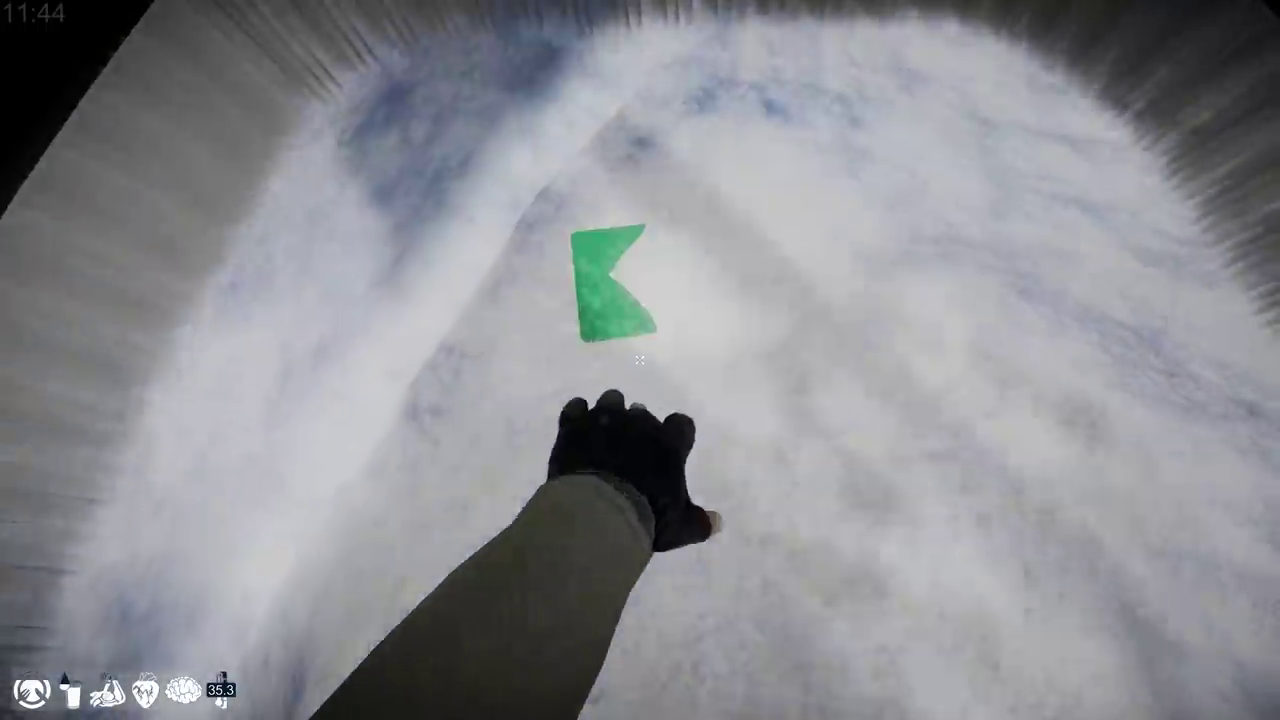
click(640, 360)
click(640, 360)
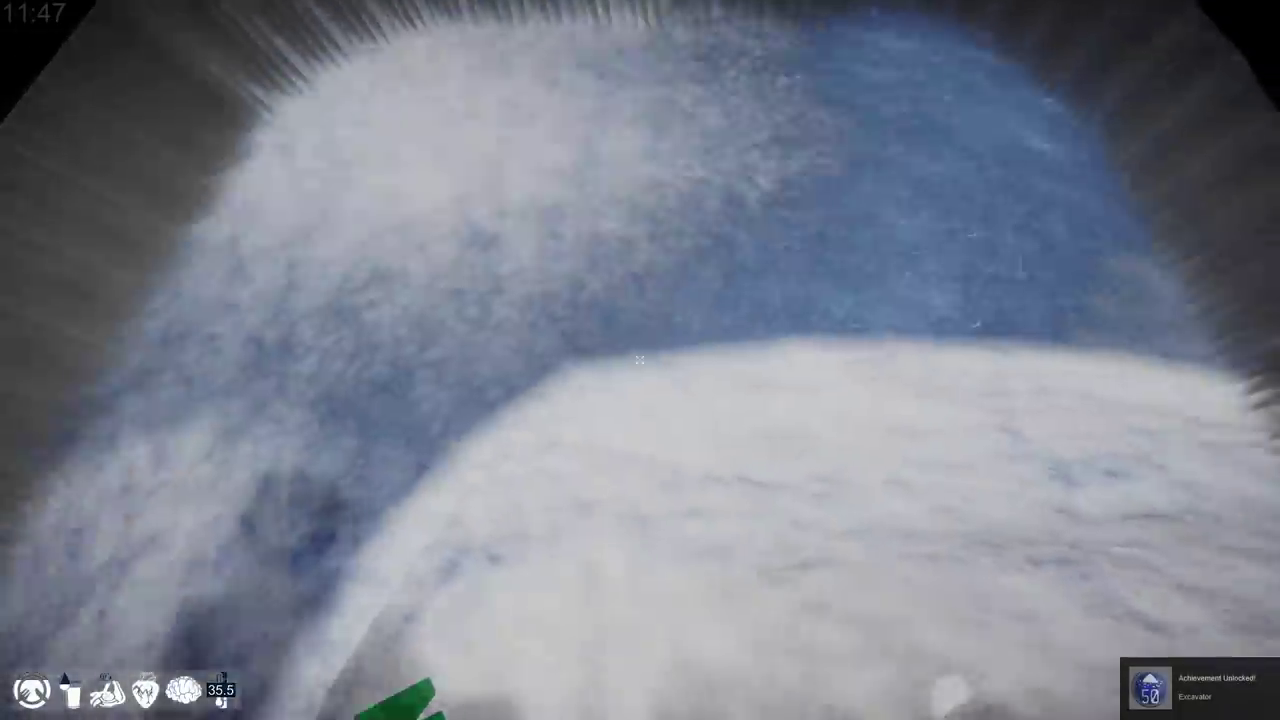
click(640, 360)
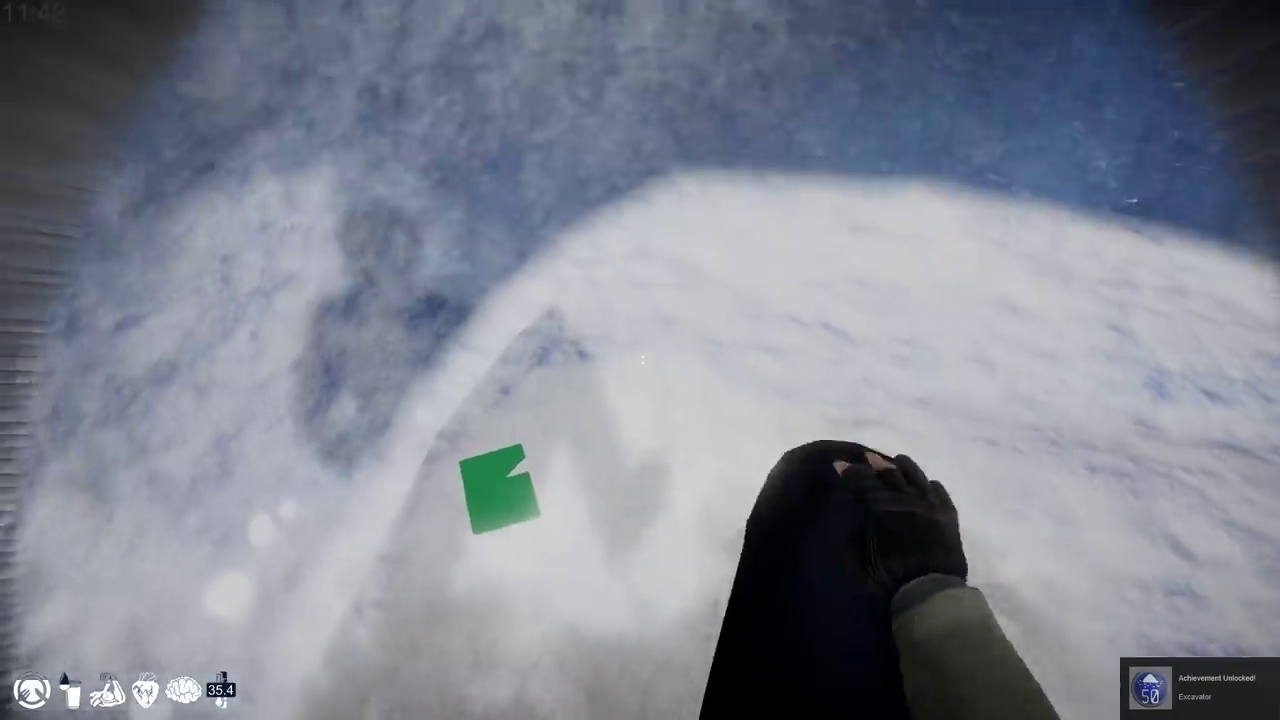
click(640, 360)
click(640, 360)
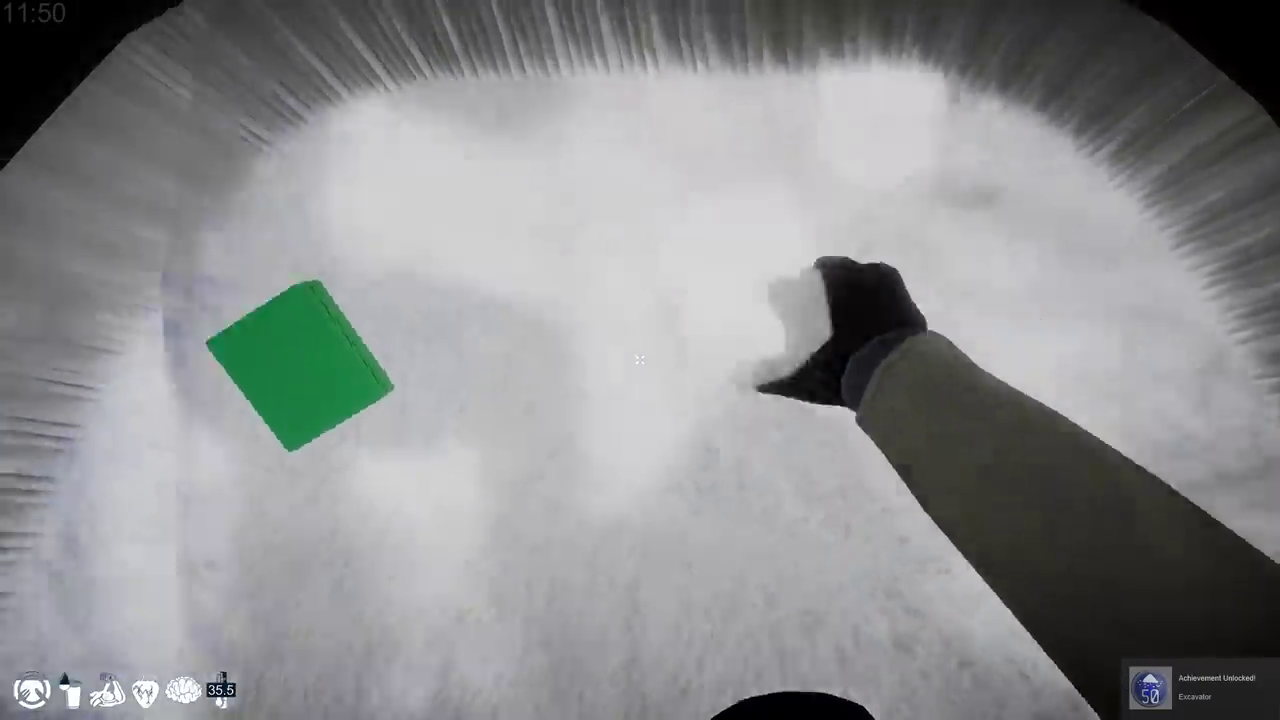
click(640, 360)
click(640, 360)
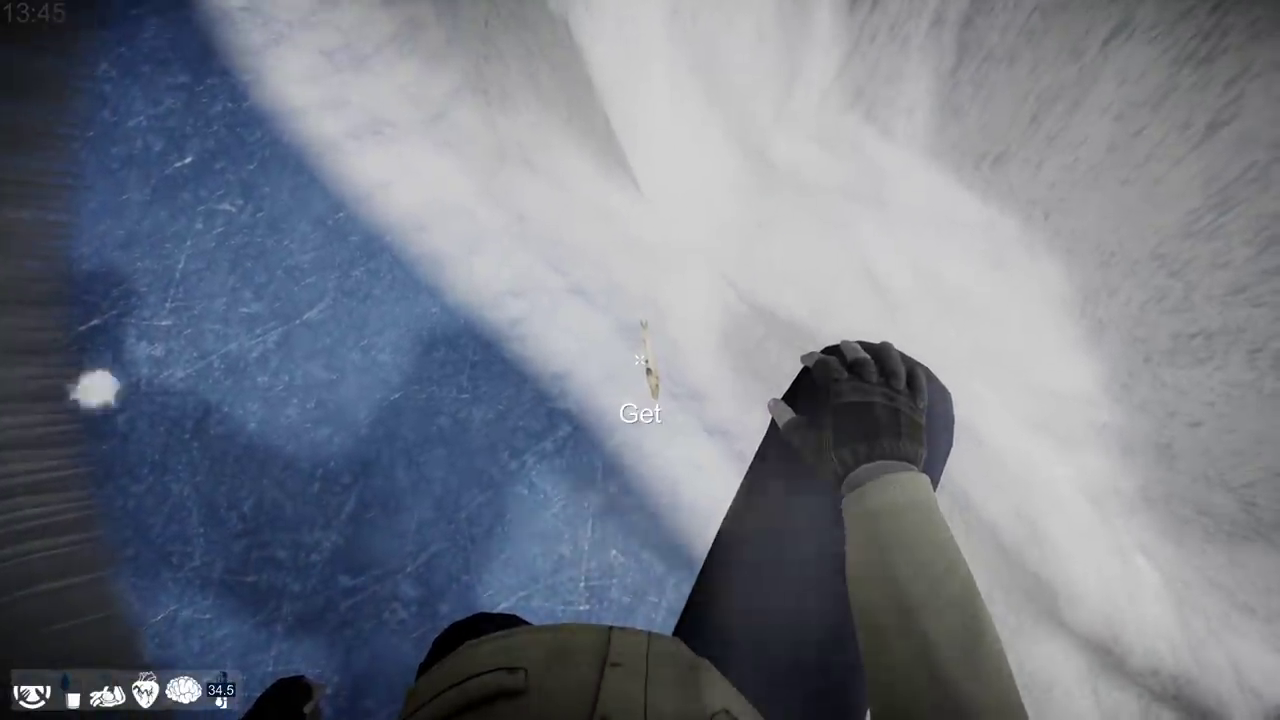
Pick up the fish, glance at the inventory, and collect the green item from the snow.
click(640, 360)
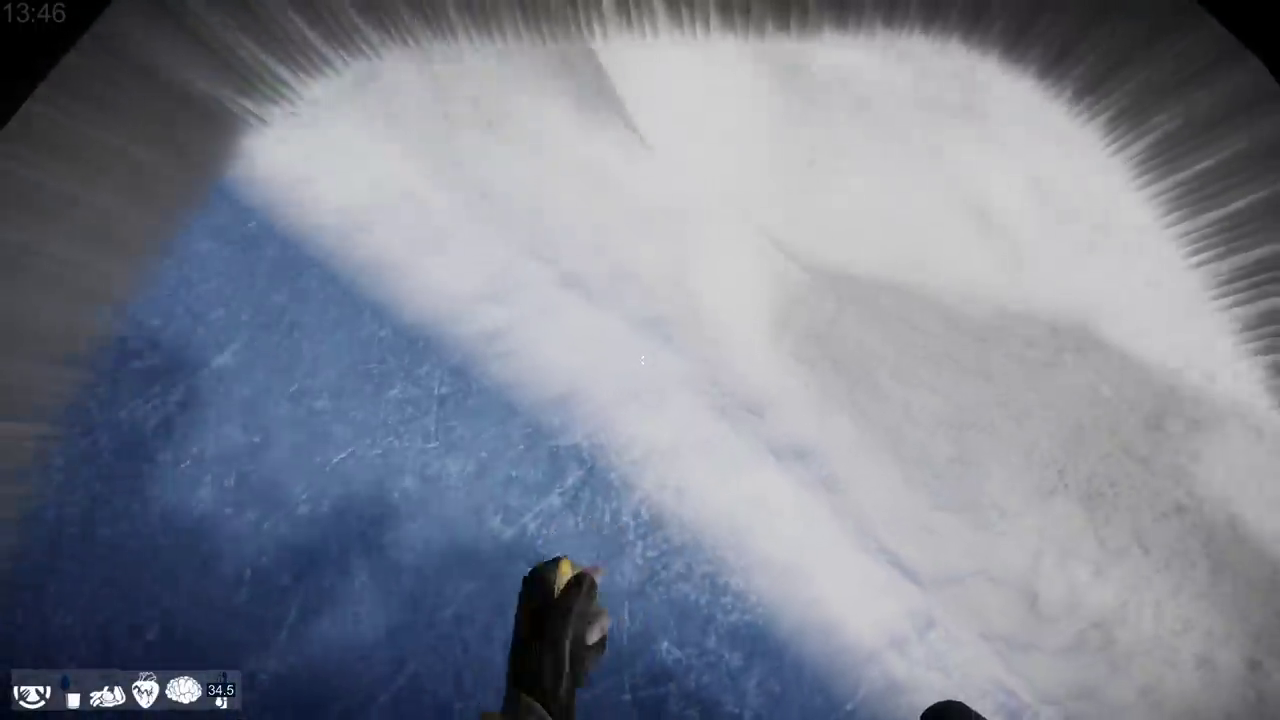
key(Tab)
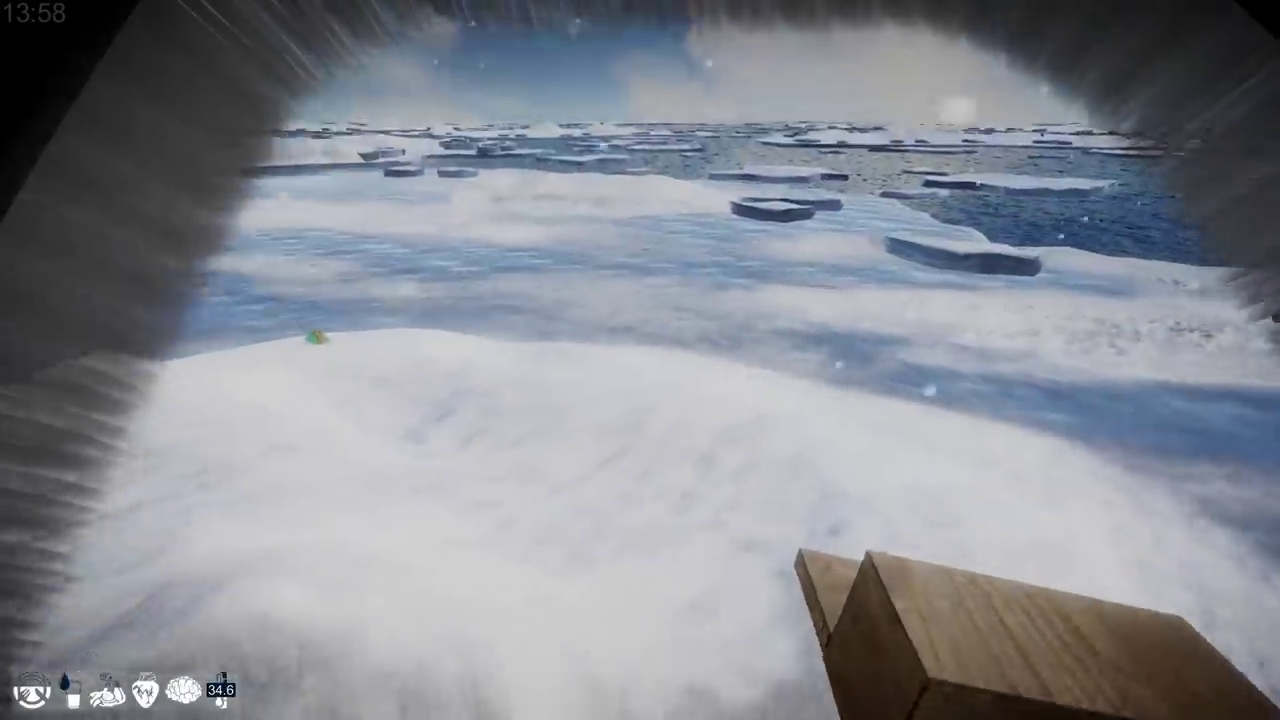
key(w)
key(w)
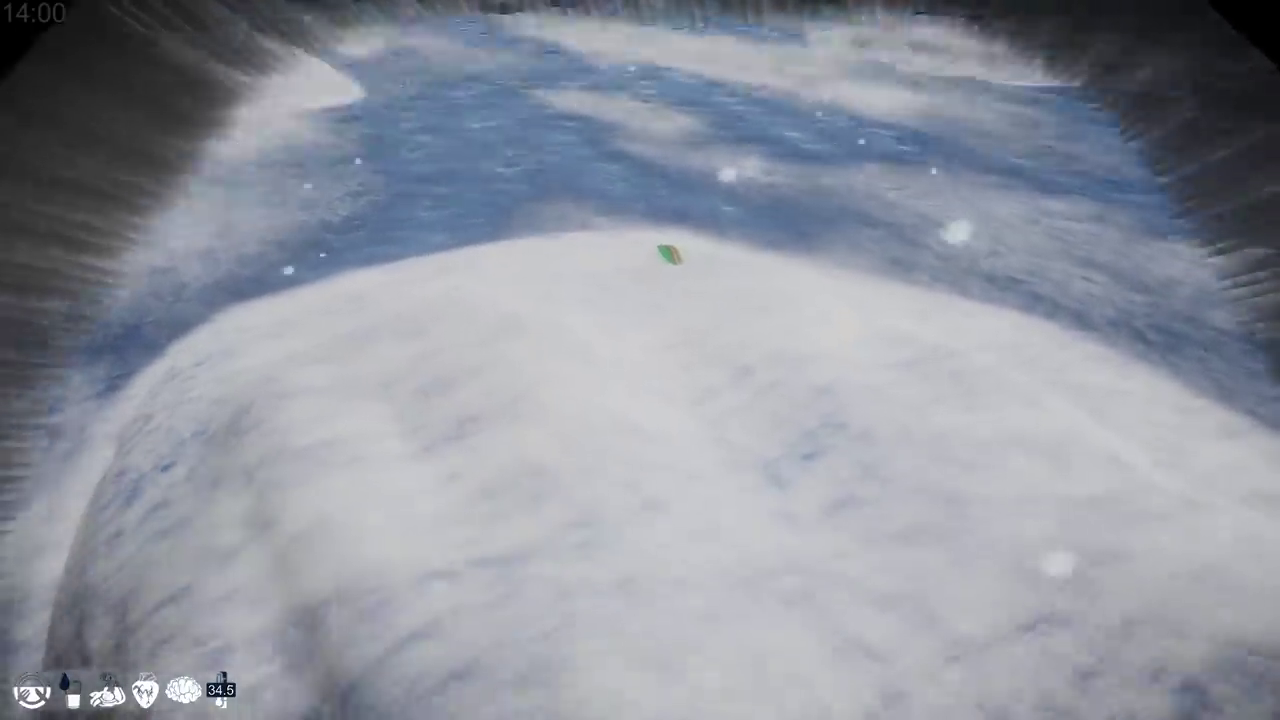
key(w)
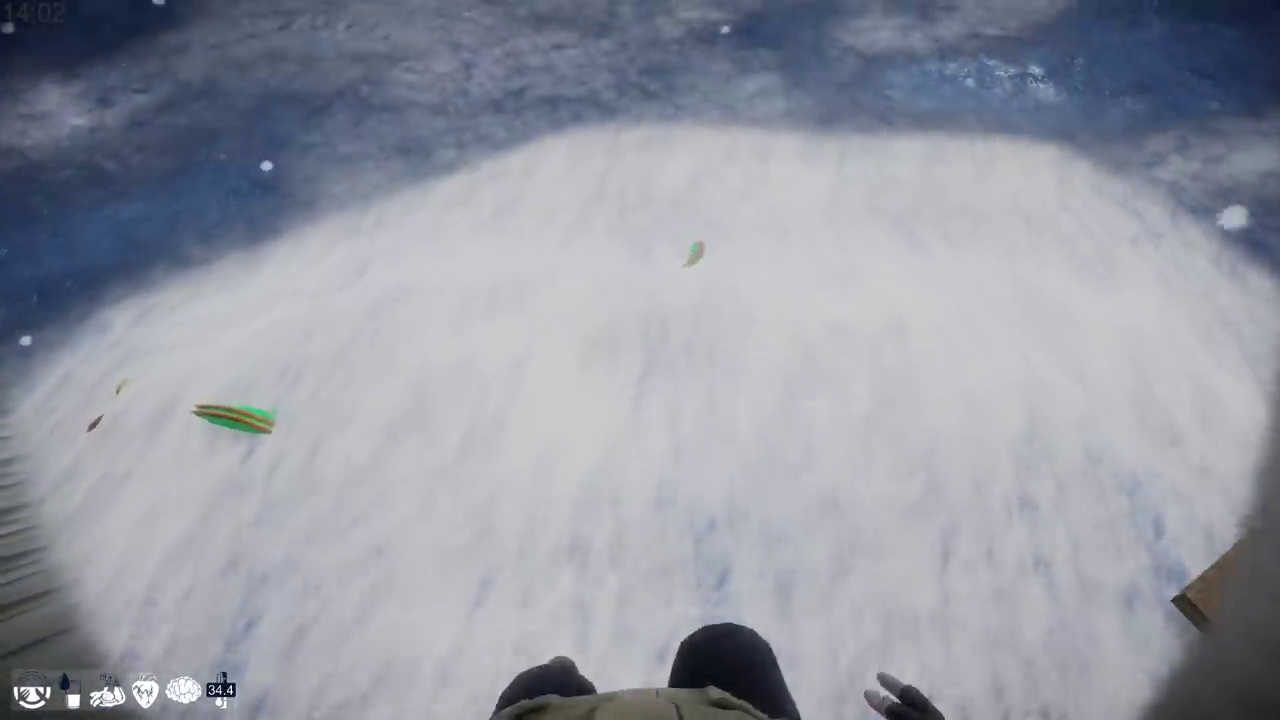
key(w)
key(w)
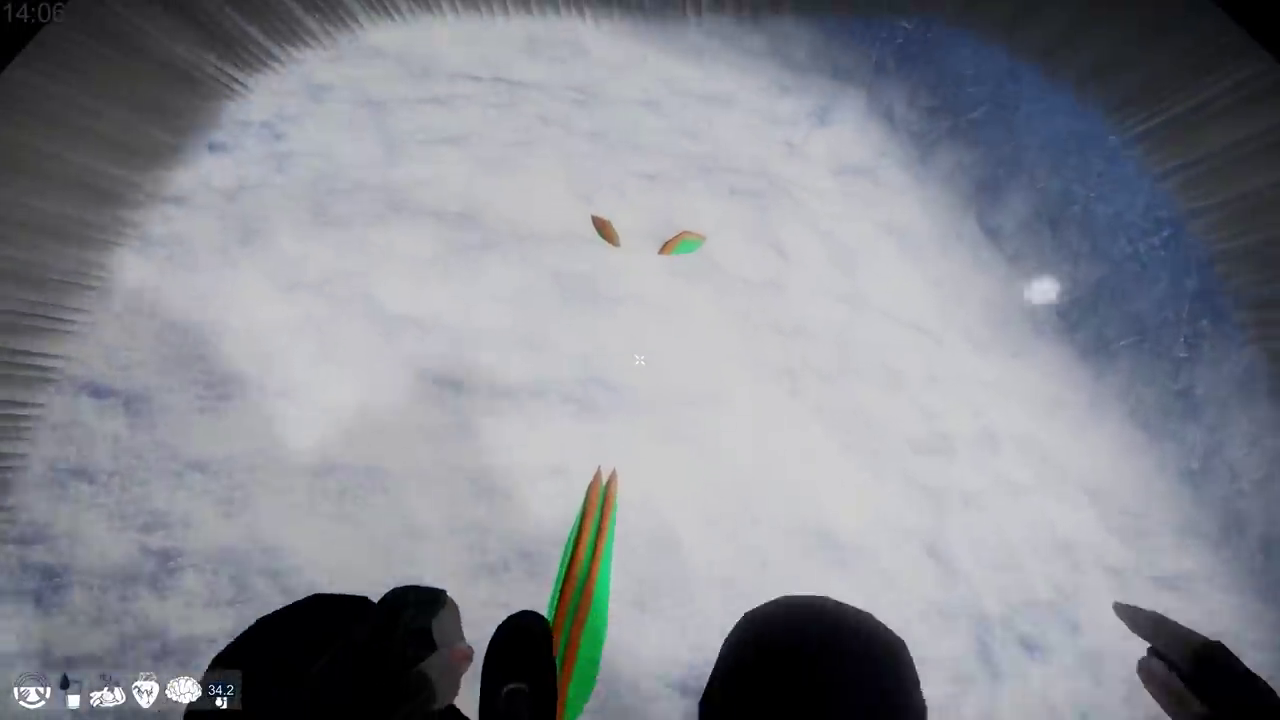
click(640, 360)
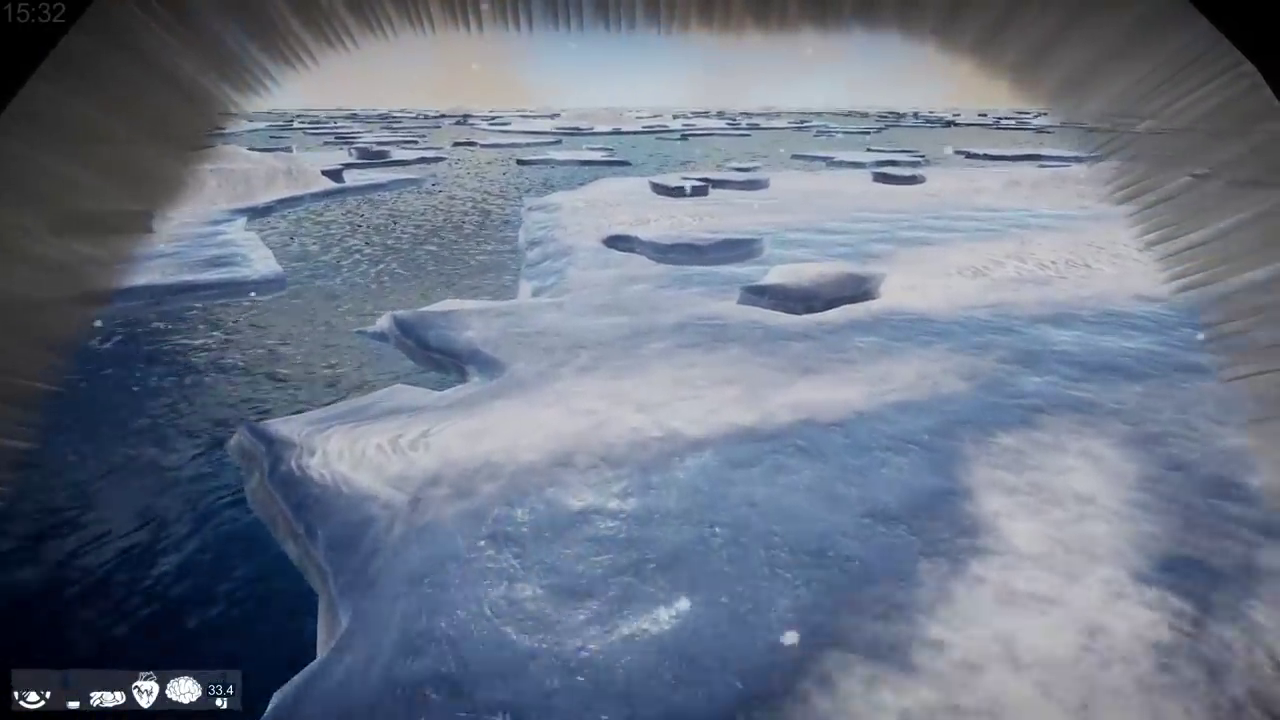
Check the inventory, close it, and get back up after falling.
key(Tab)
key(Tab)
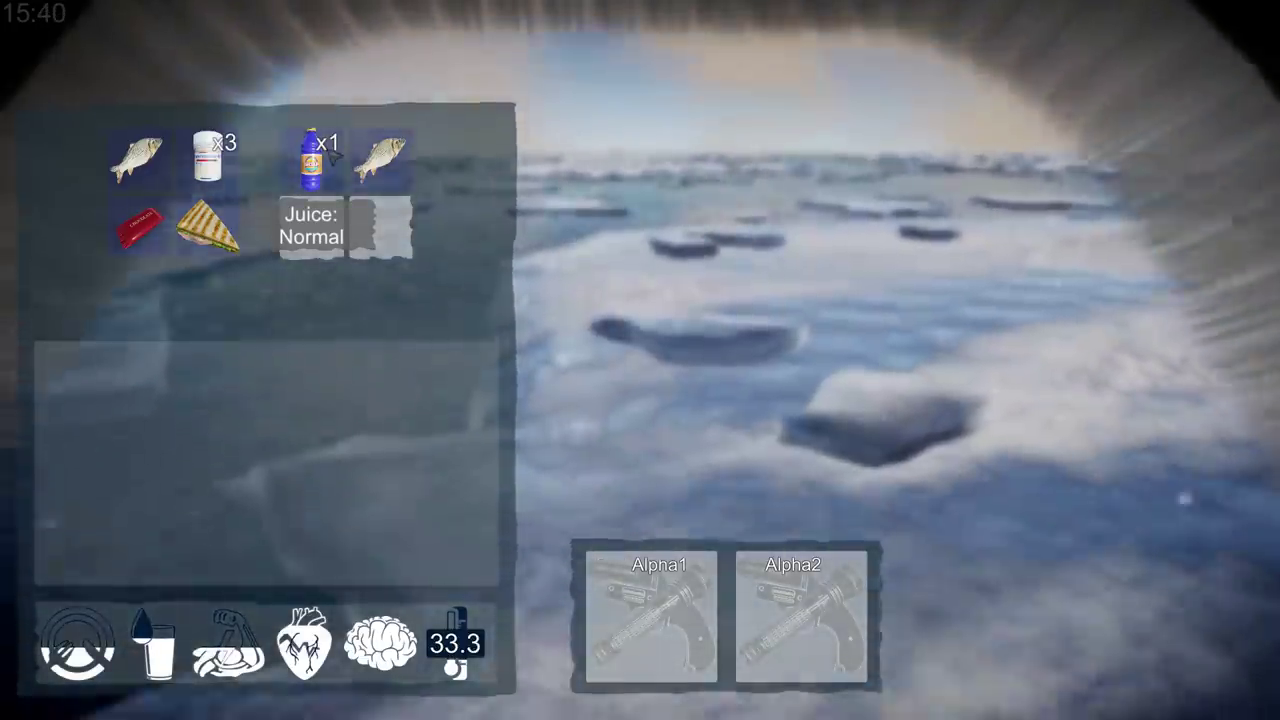
key(Tab)
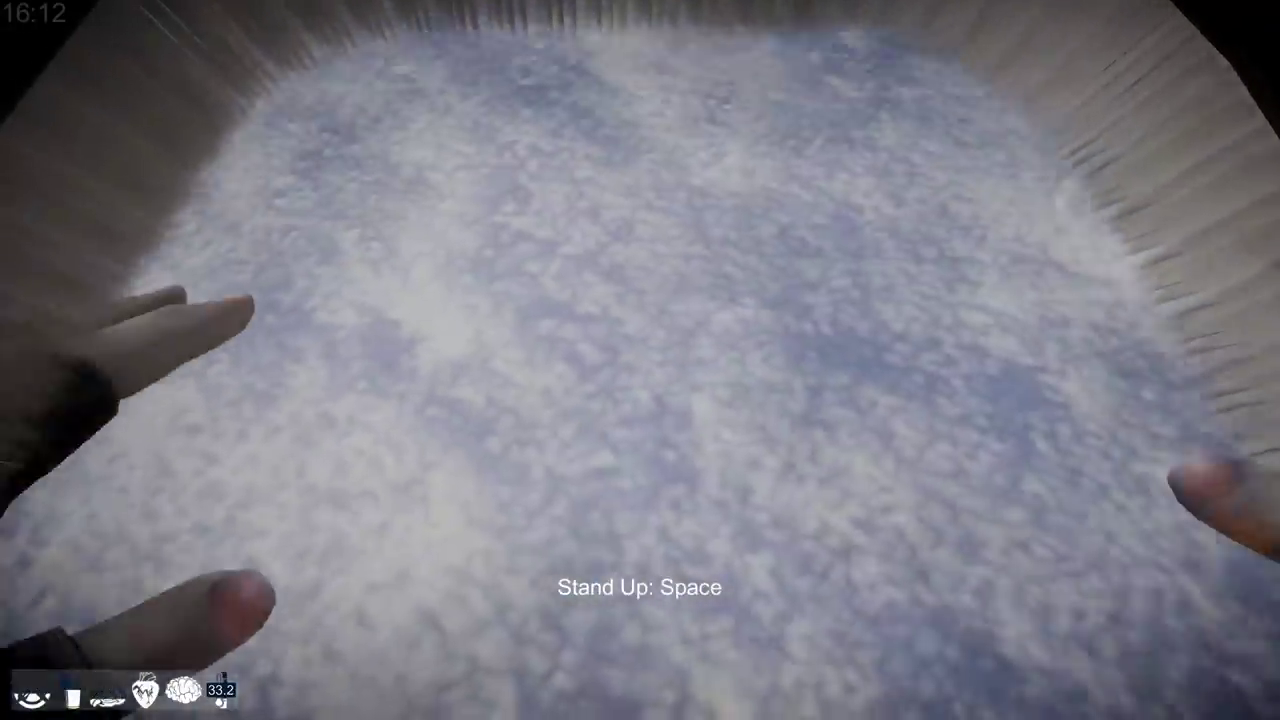
key(space)
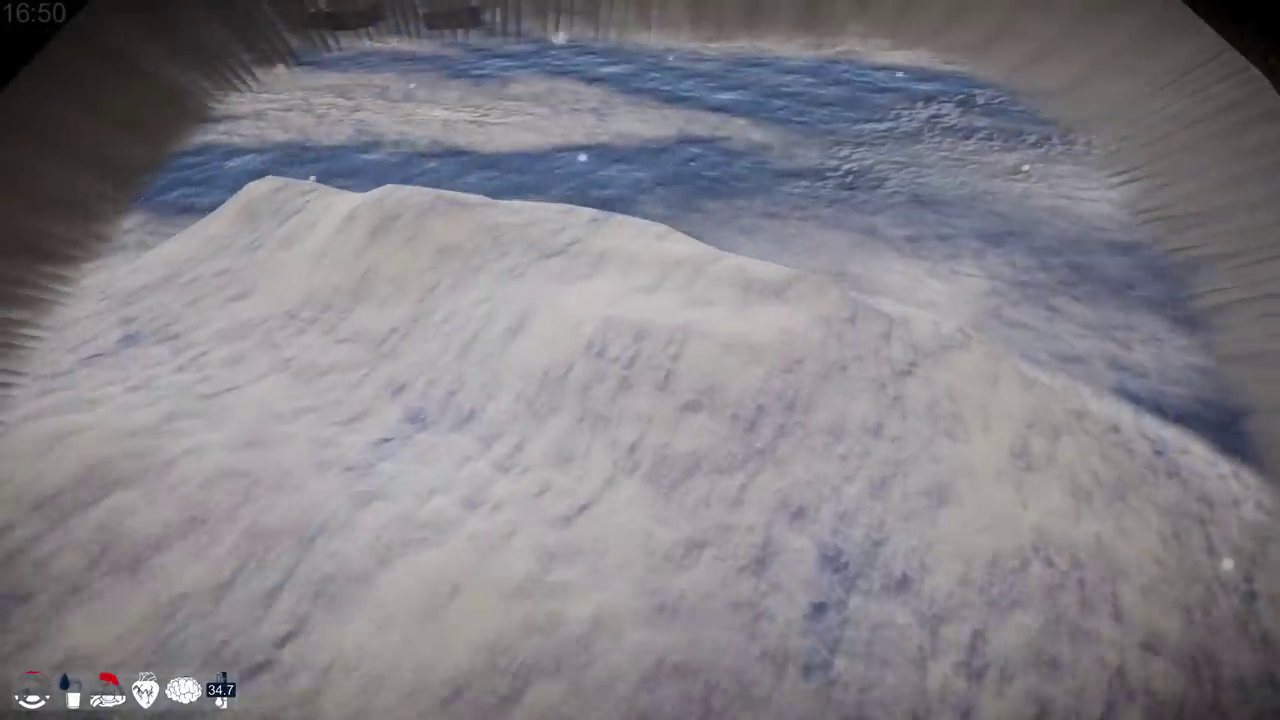
Open the inventory on the snowy ridge to see the Disease status.
key(Tab)
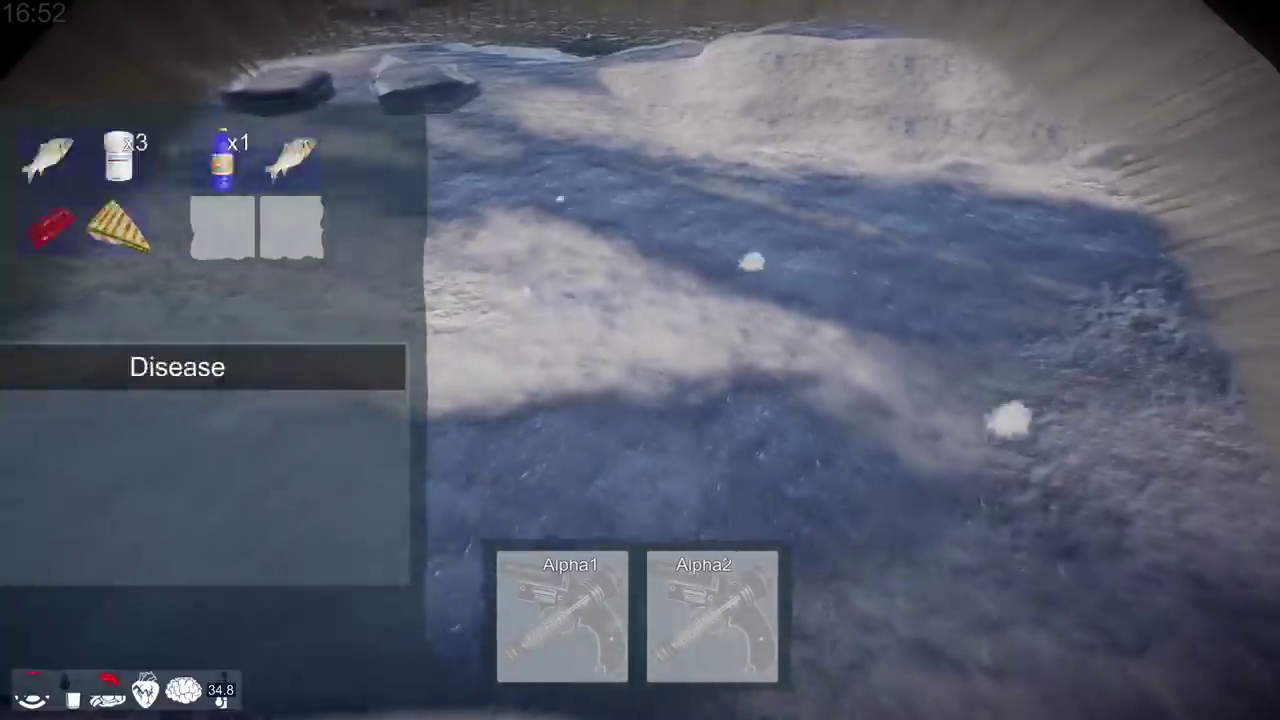
Drink the juice, take an antipyretic pill, and eat the sandwich.
key(Tab)
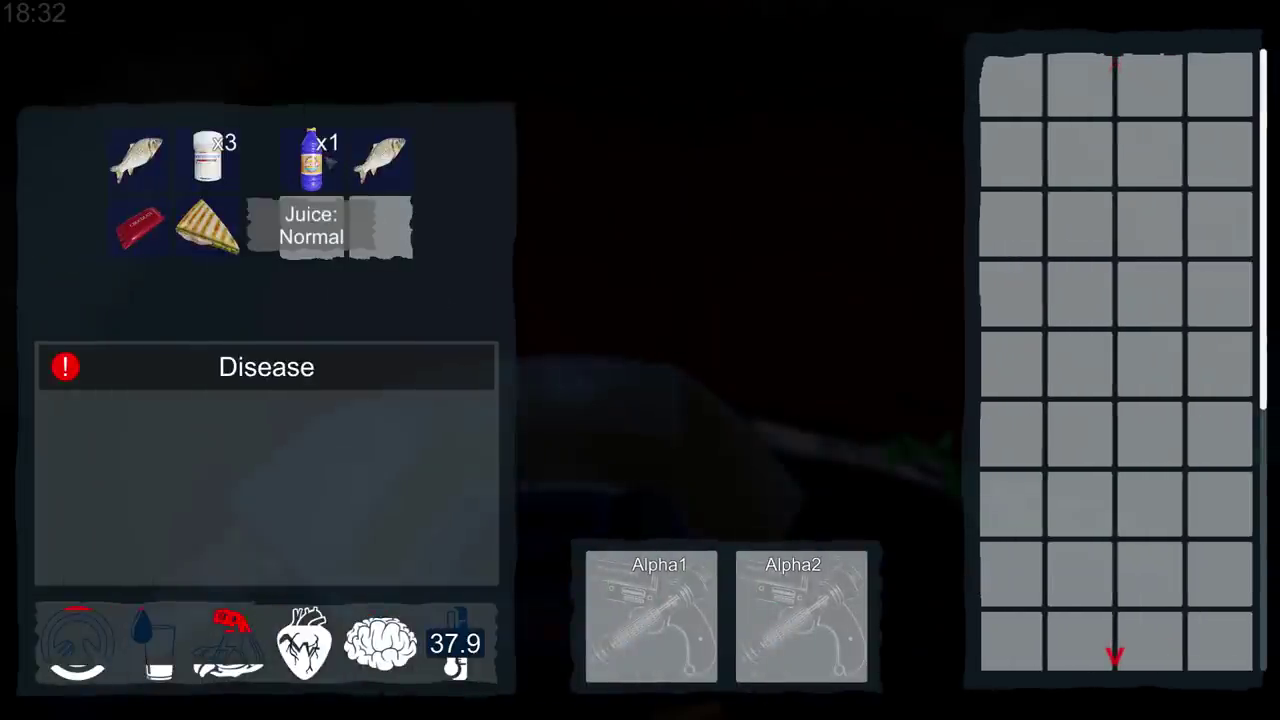
right_click(330, 155)
click(321, 139)
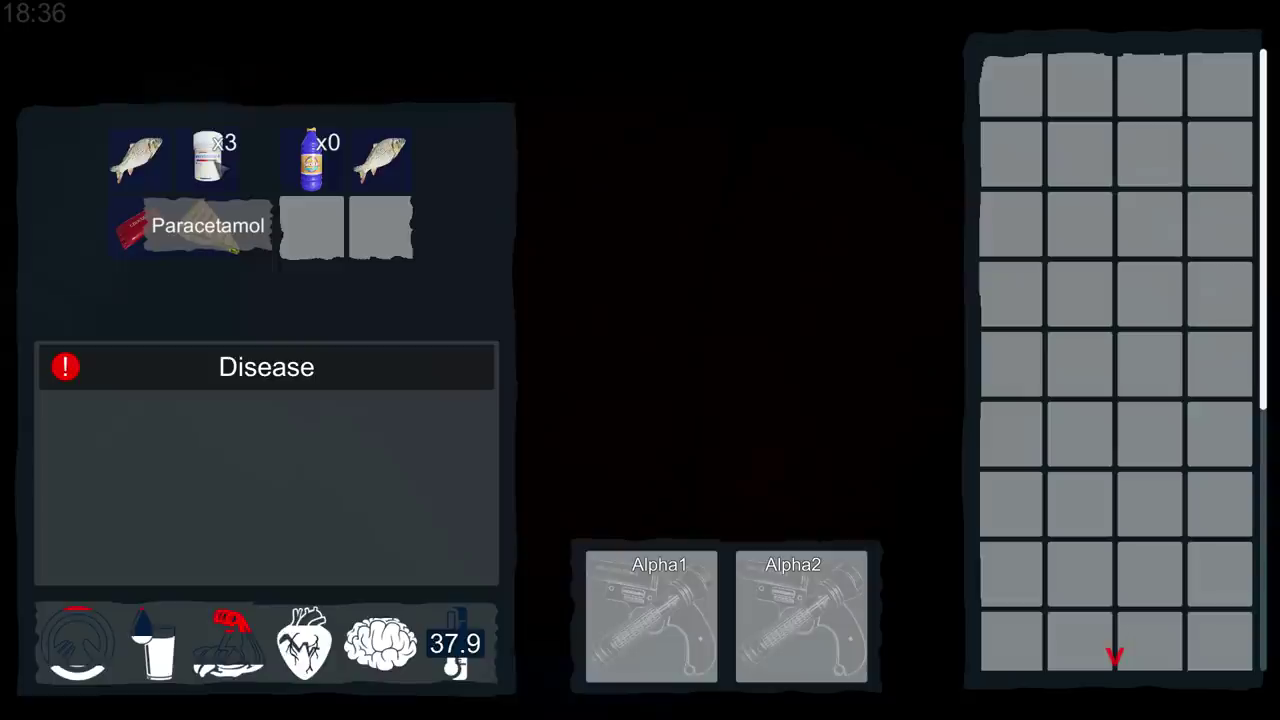
right_click(213, 155)
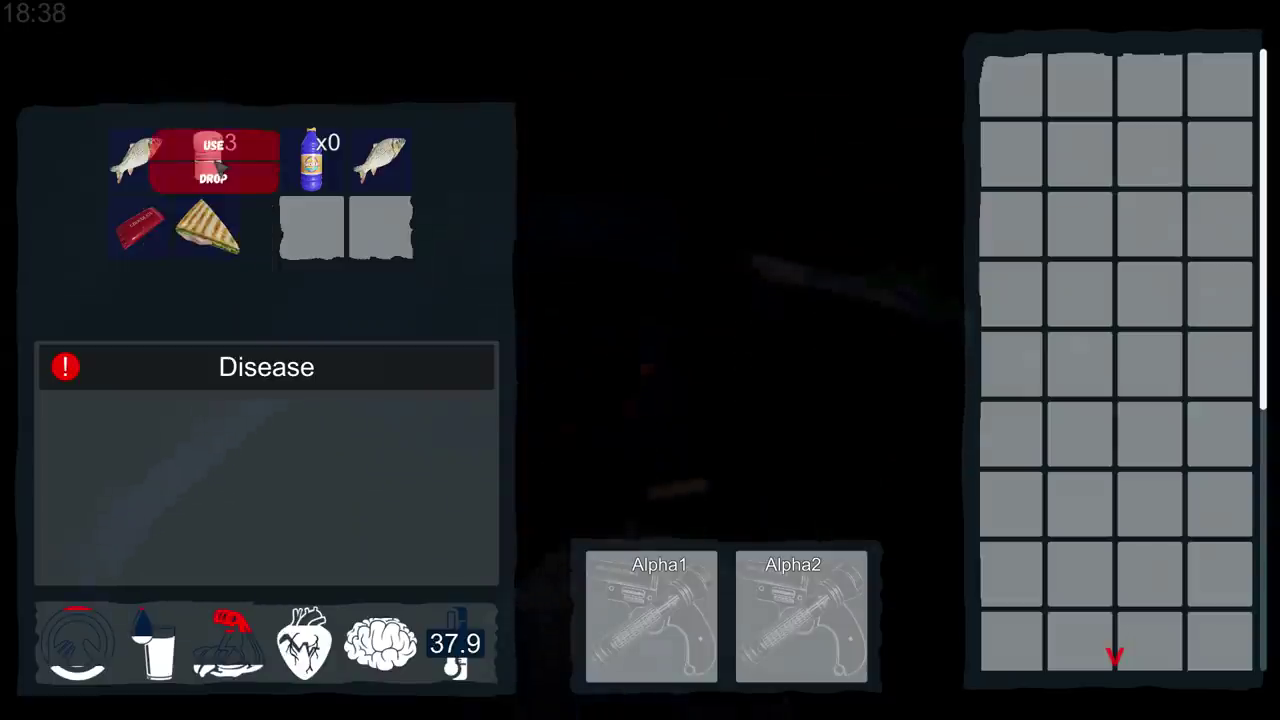
click(205, 230)
right_click(208, 155)
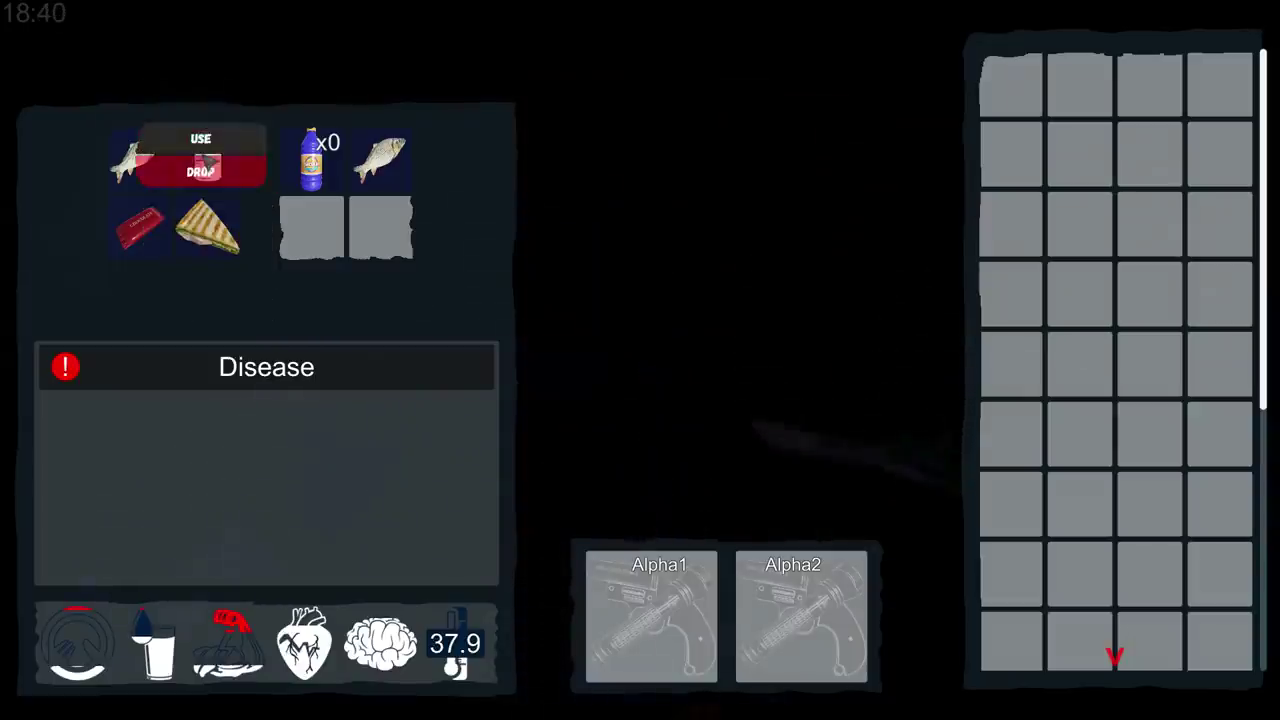
right_click(208, 155)
click(190, 135)
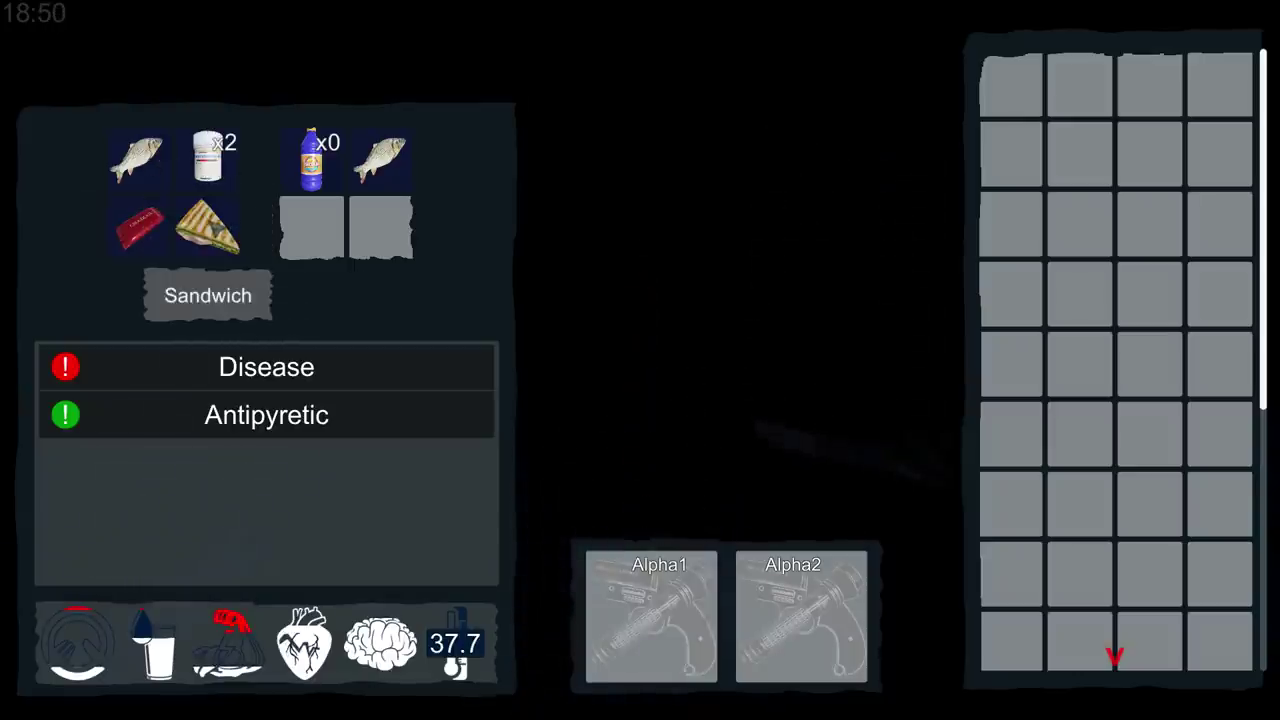
double_click(215, 228)
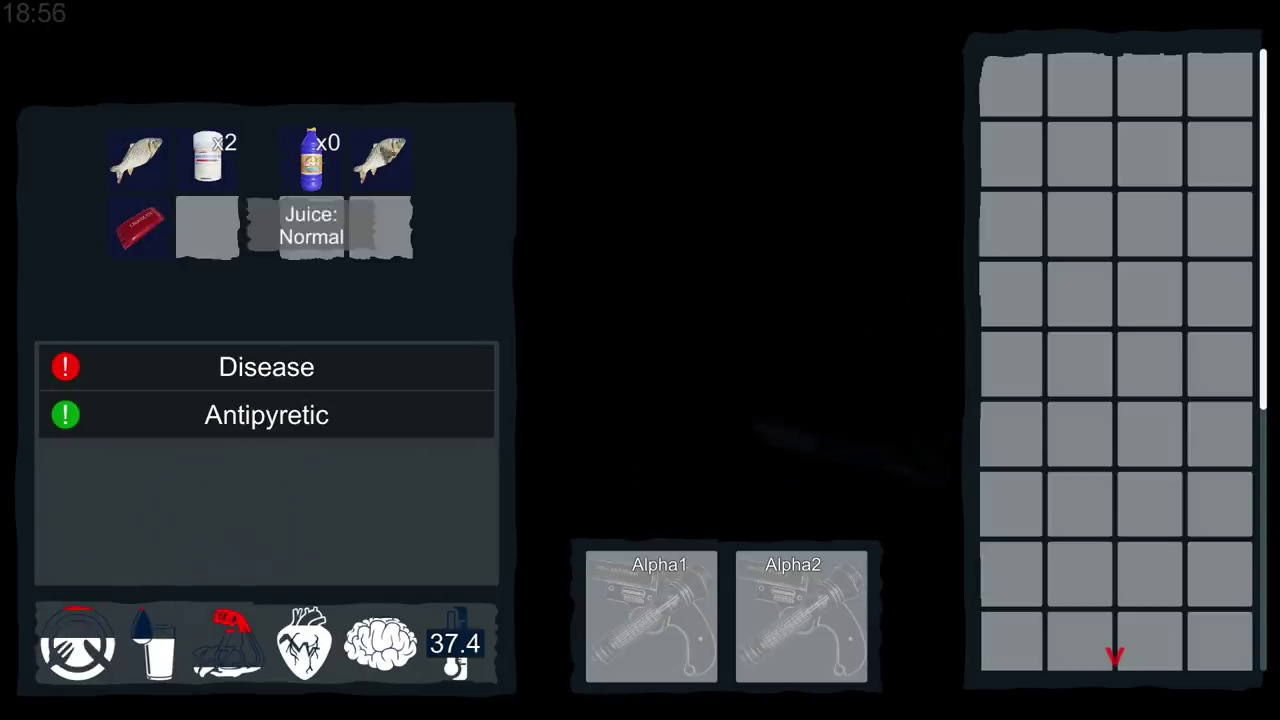
Move the empty juice bottle and three fish into the storage grid.
drag(314, 158, 1012, 88)
drag(381, 158, 1080, 88)
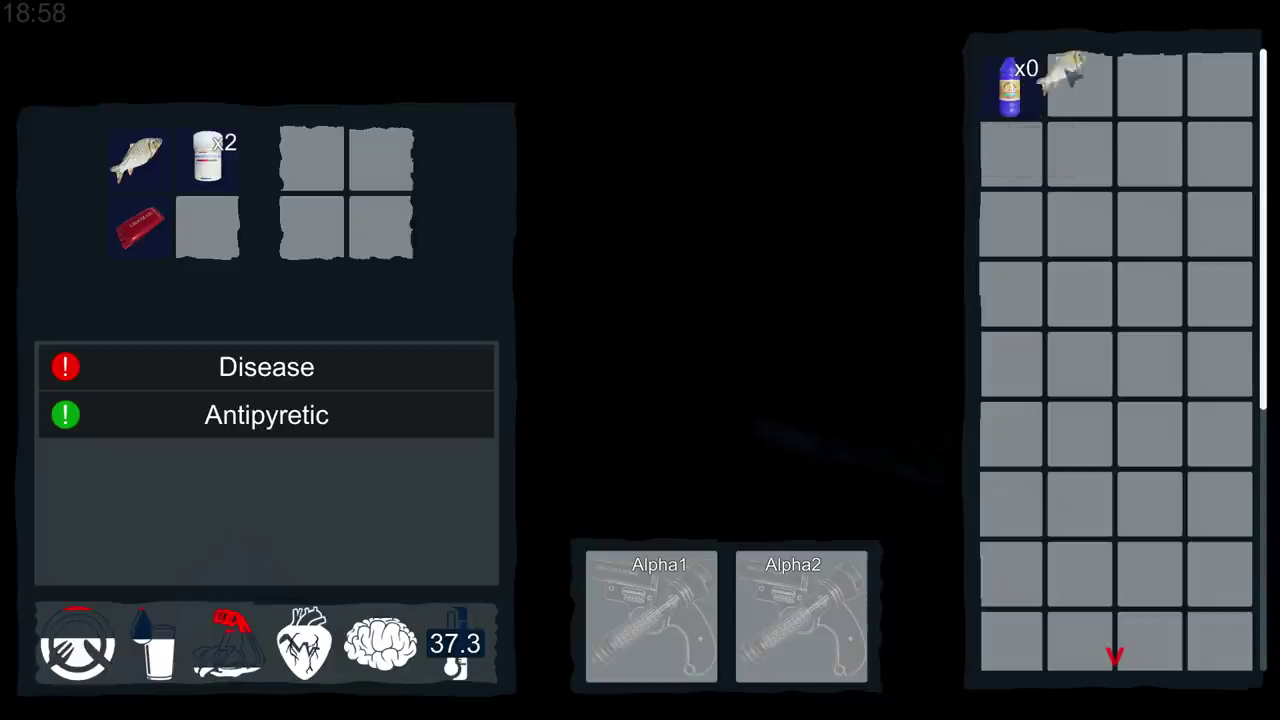
drag(138, 158, 1262, 100)
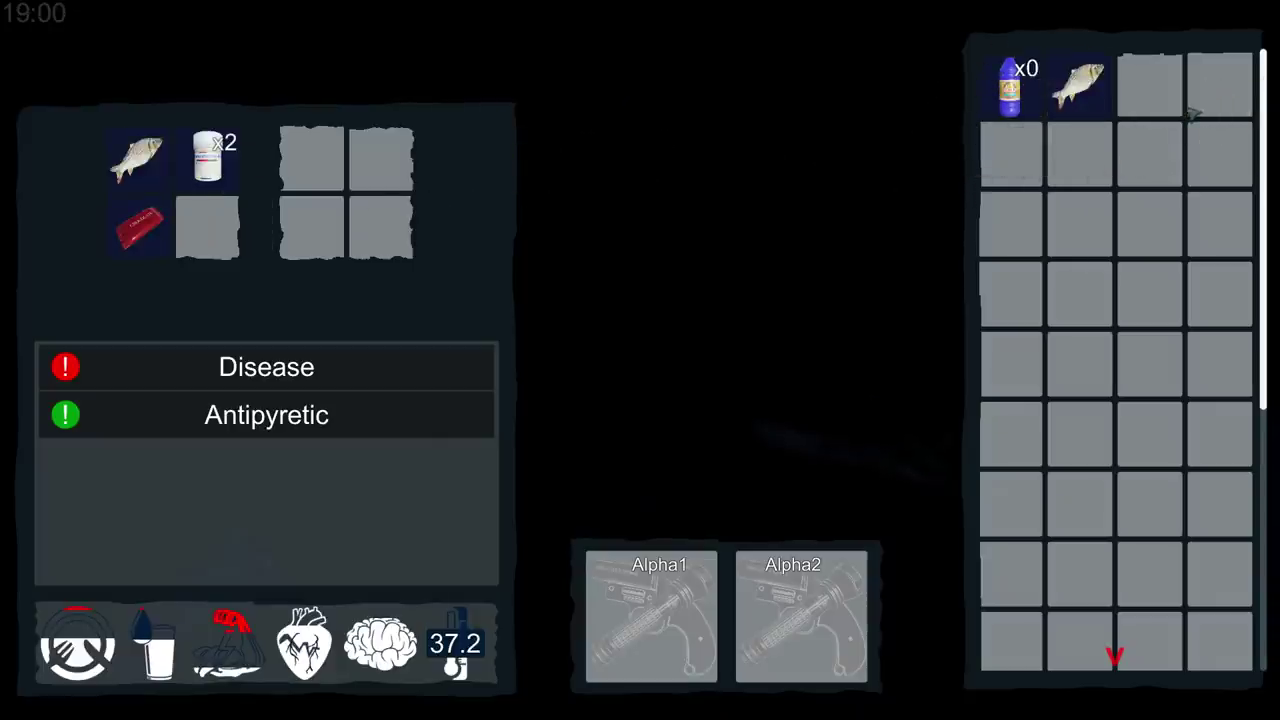
mouse_move(138, 158)
mouse_down()
mouse_move(430, 155)
mouse_move(1150, 88)
mouse_up()
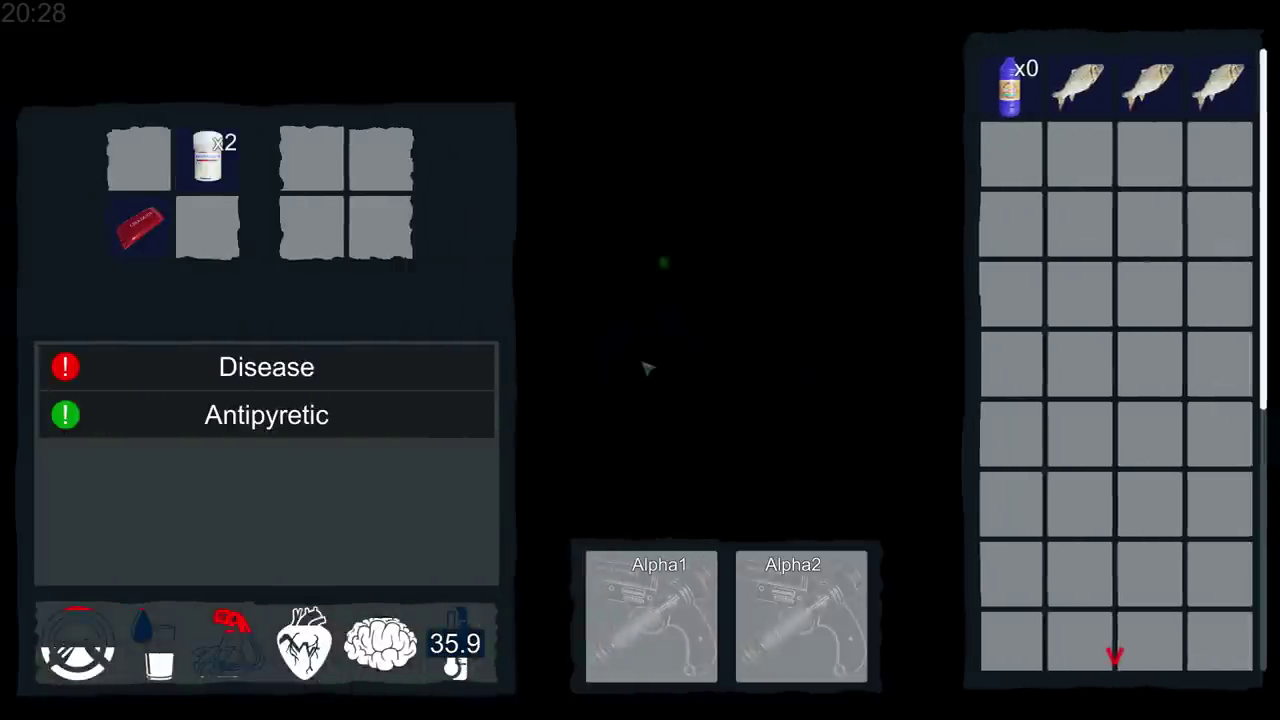
key(Tab)
Bring up the radial action menu on the night floe, then close it.
key(q)
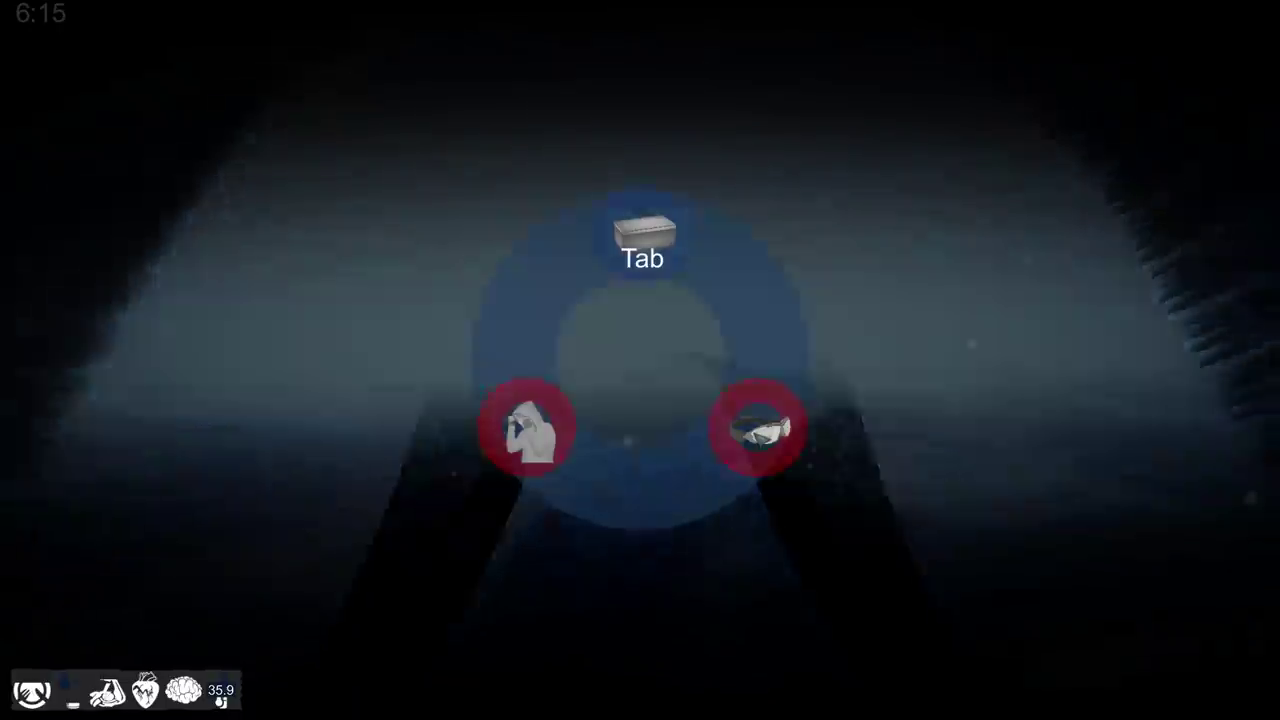
key(Tab)
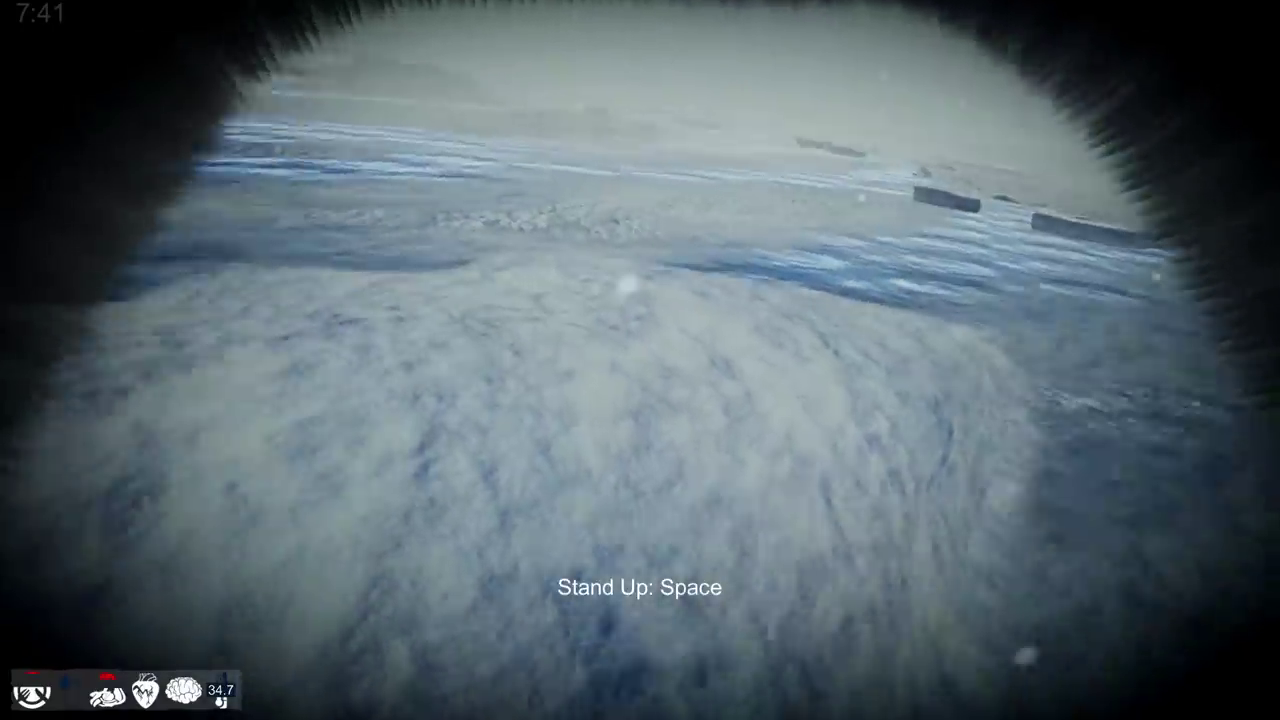
Stand back up and briefly check the inventory for the character's condition.
key(space)
key(Tab)
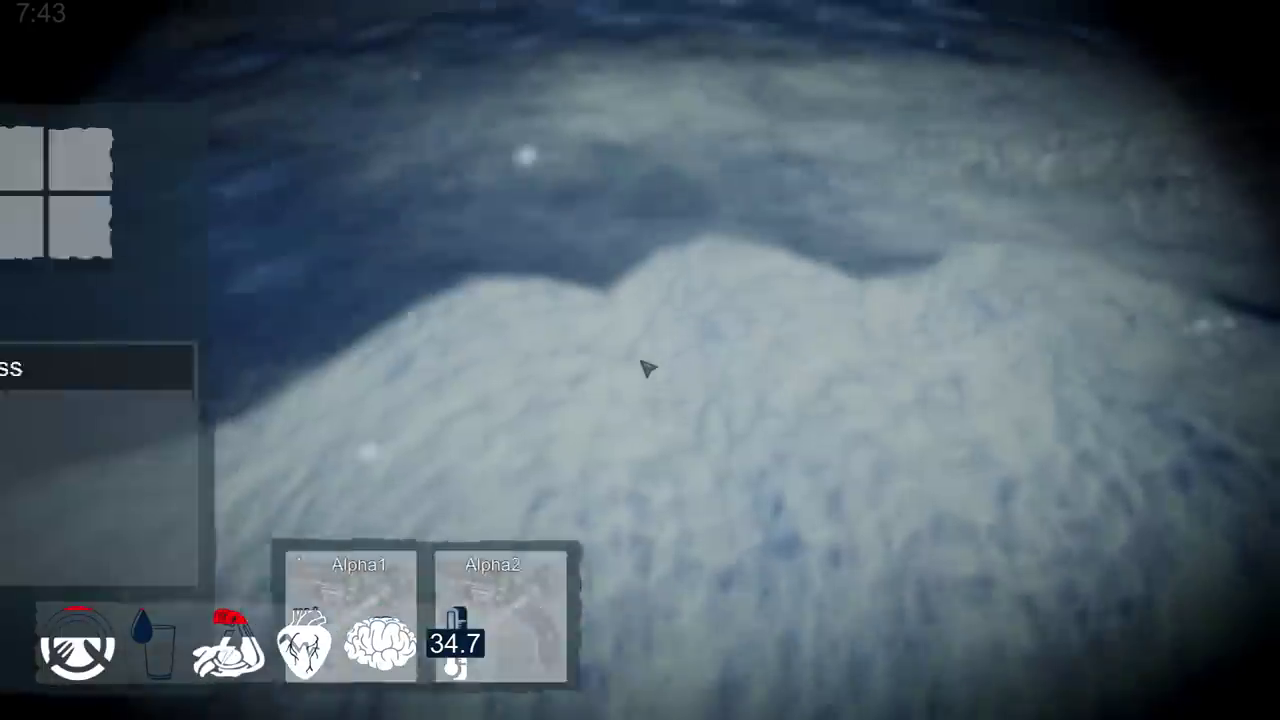
key(Tab)
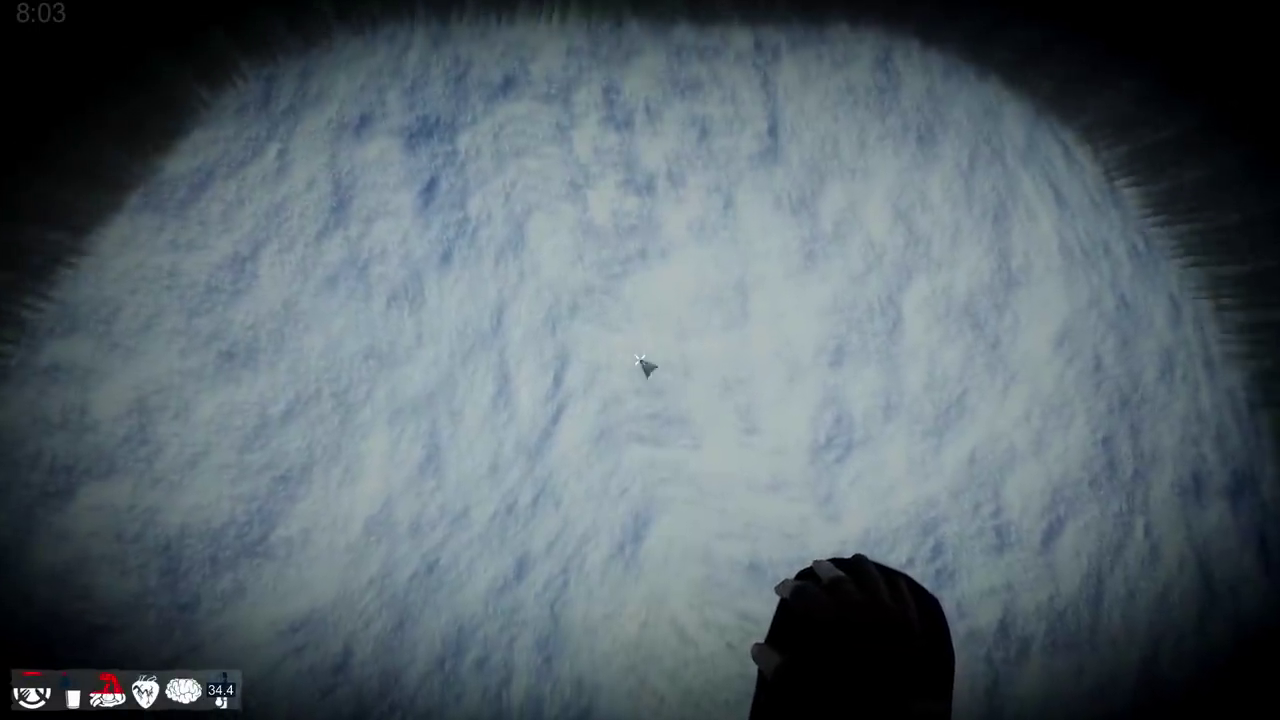
Open the inventory and take the antipyretic pills.
key(Tab)
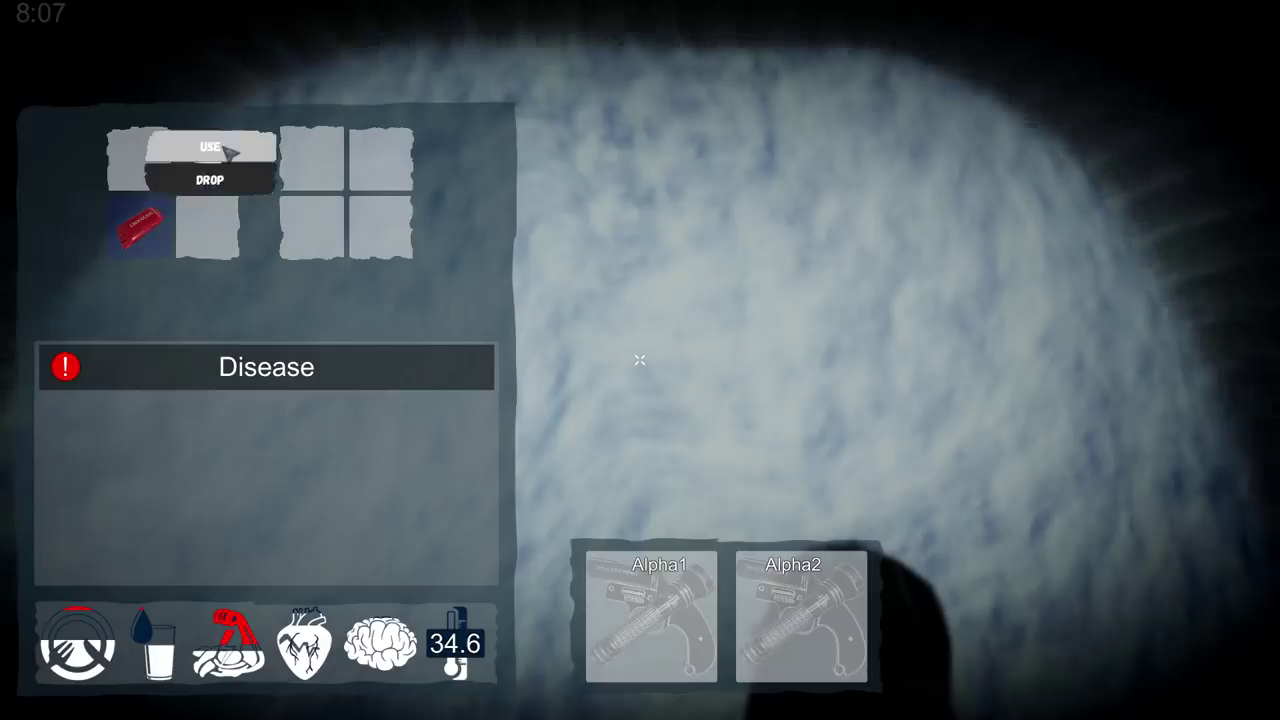
click(207, 157)
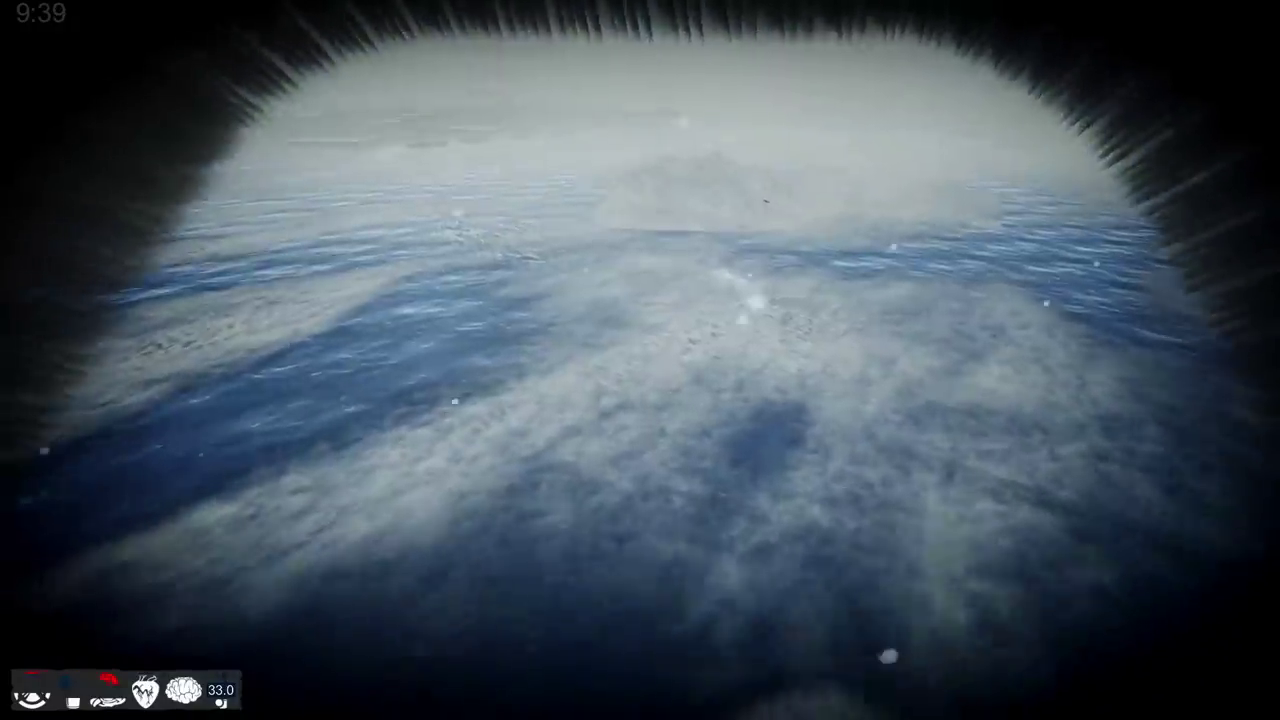
Glance at the inventory and health status beside the open water.
key(Tab)
key(Tab)
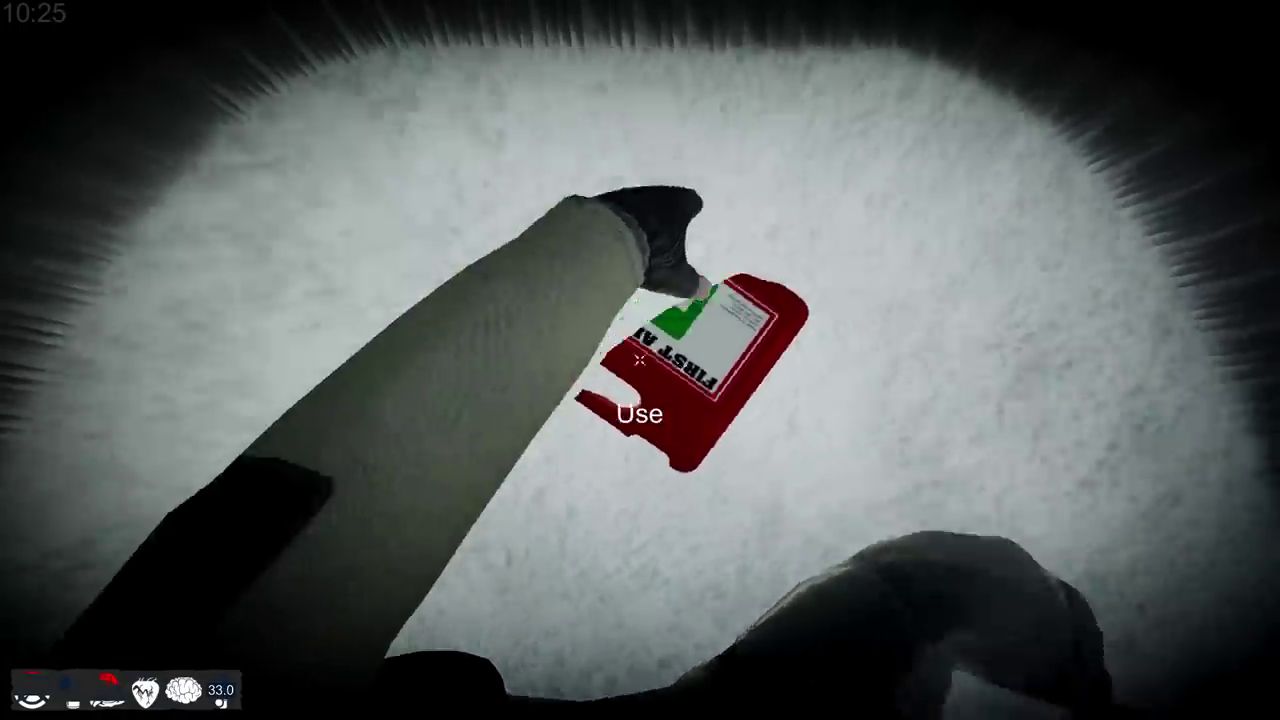
Loot the red packet and first aid kit, empty the kit, and grab the yellow-green item.
click(640, 360)
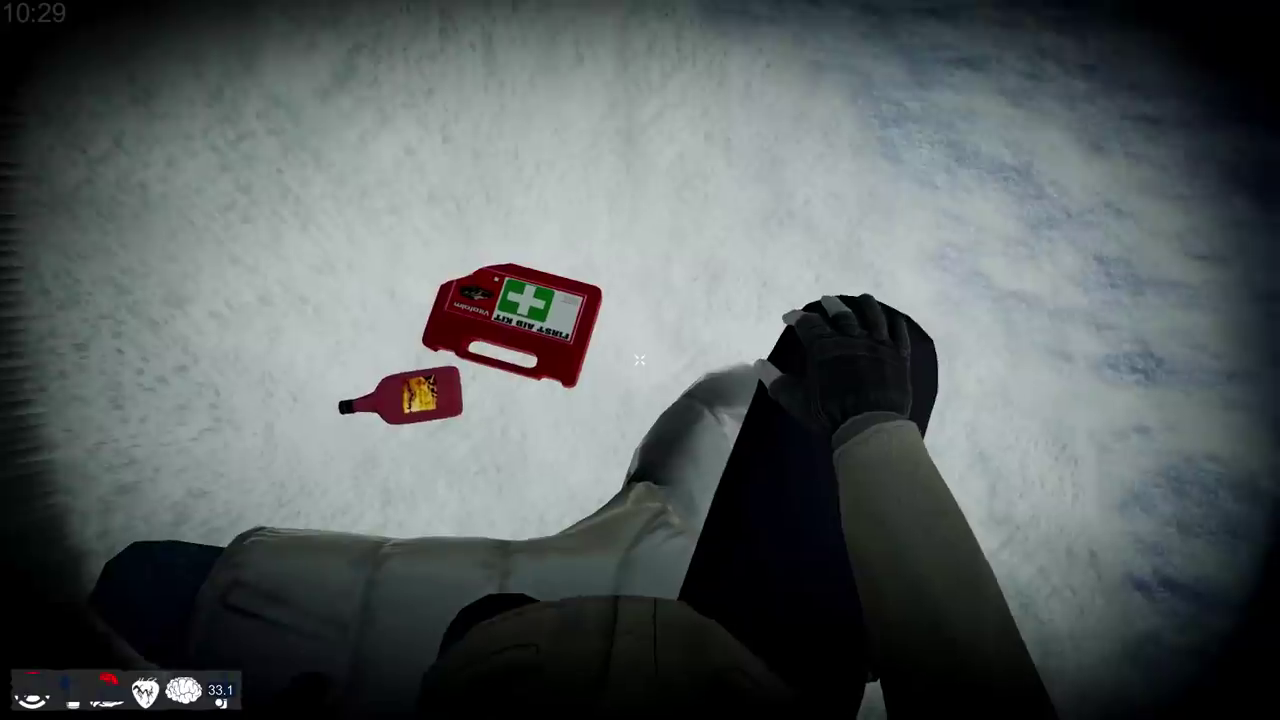
click(640, 360)
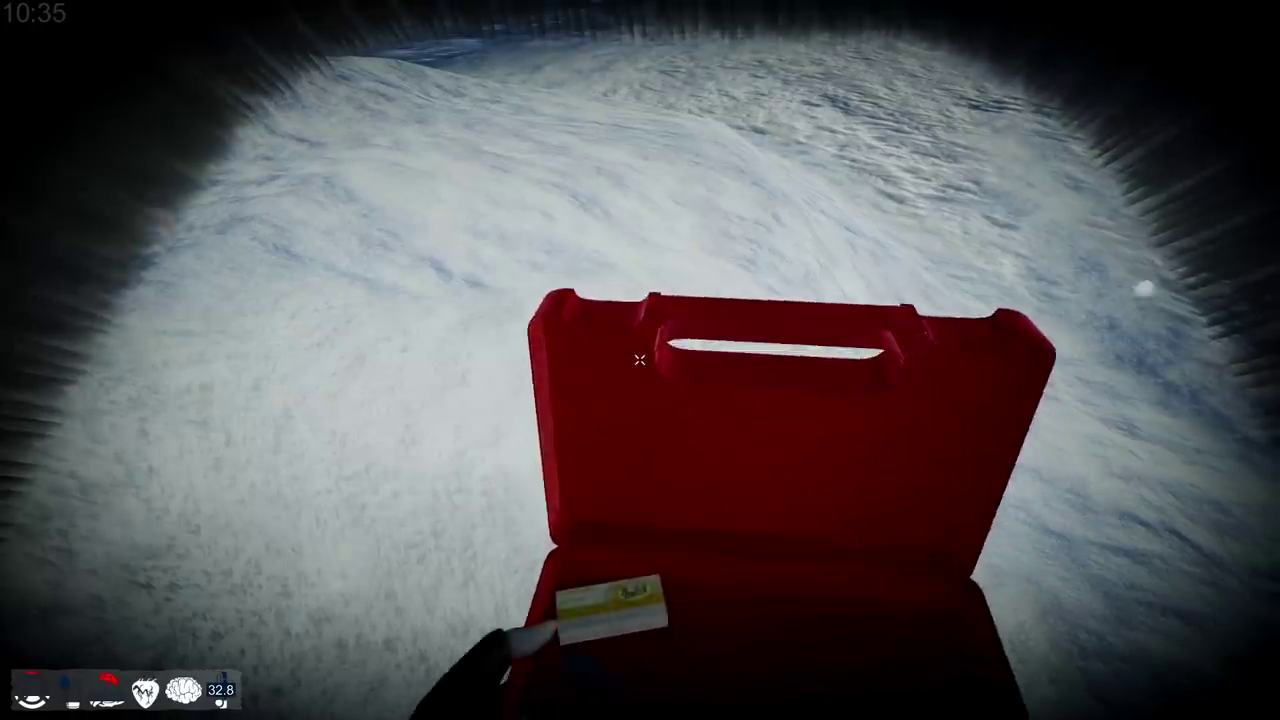
click(640, 360)
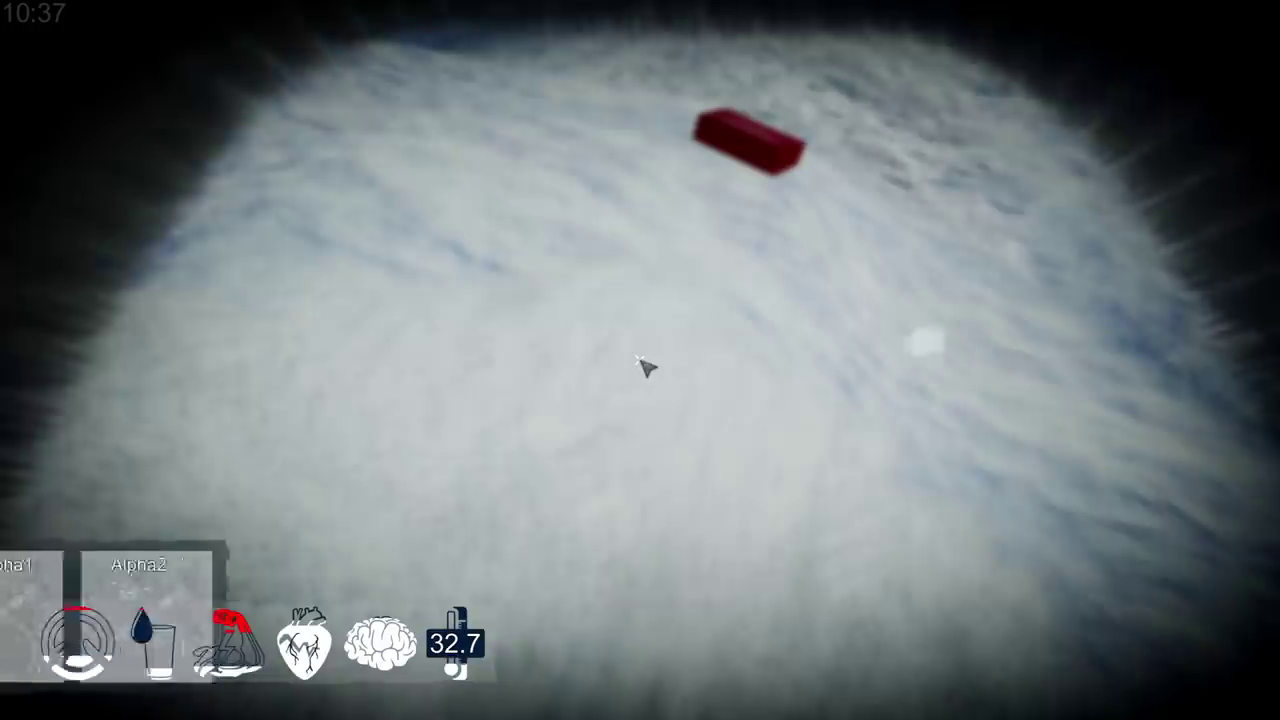
key(Tab)
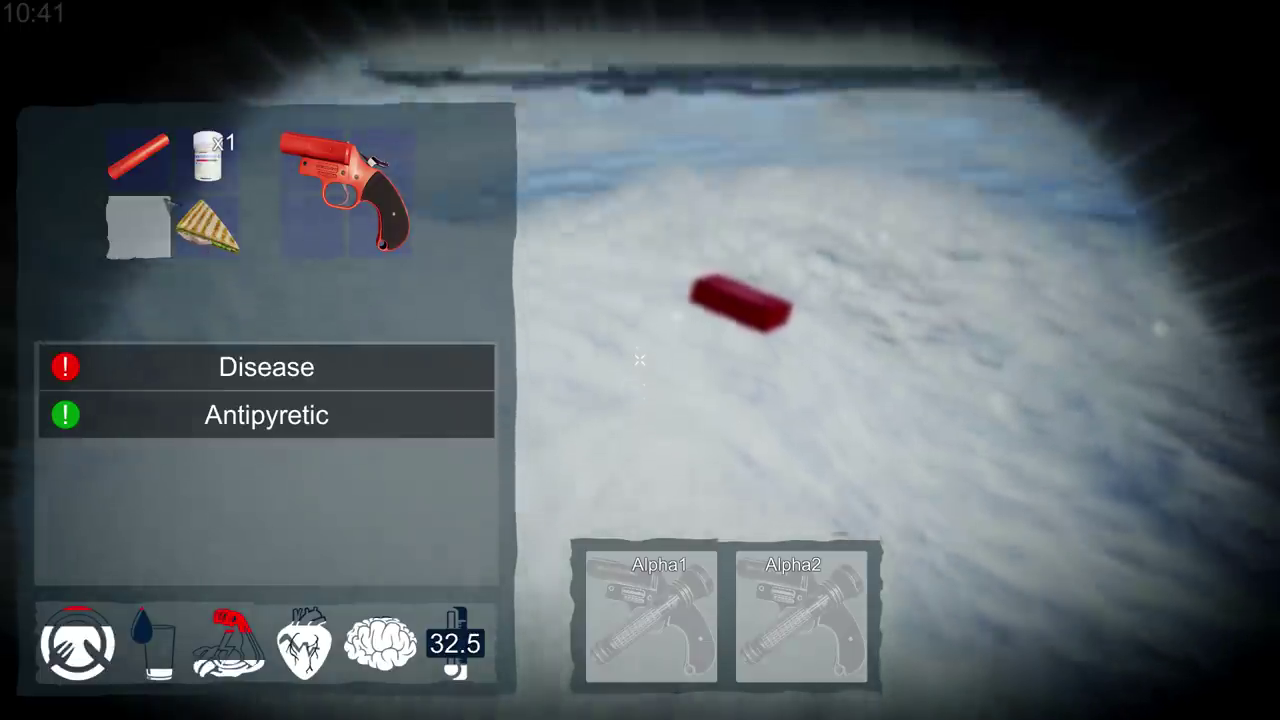
key(Tab)
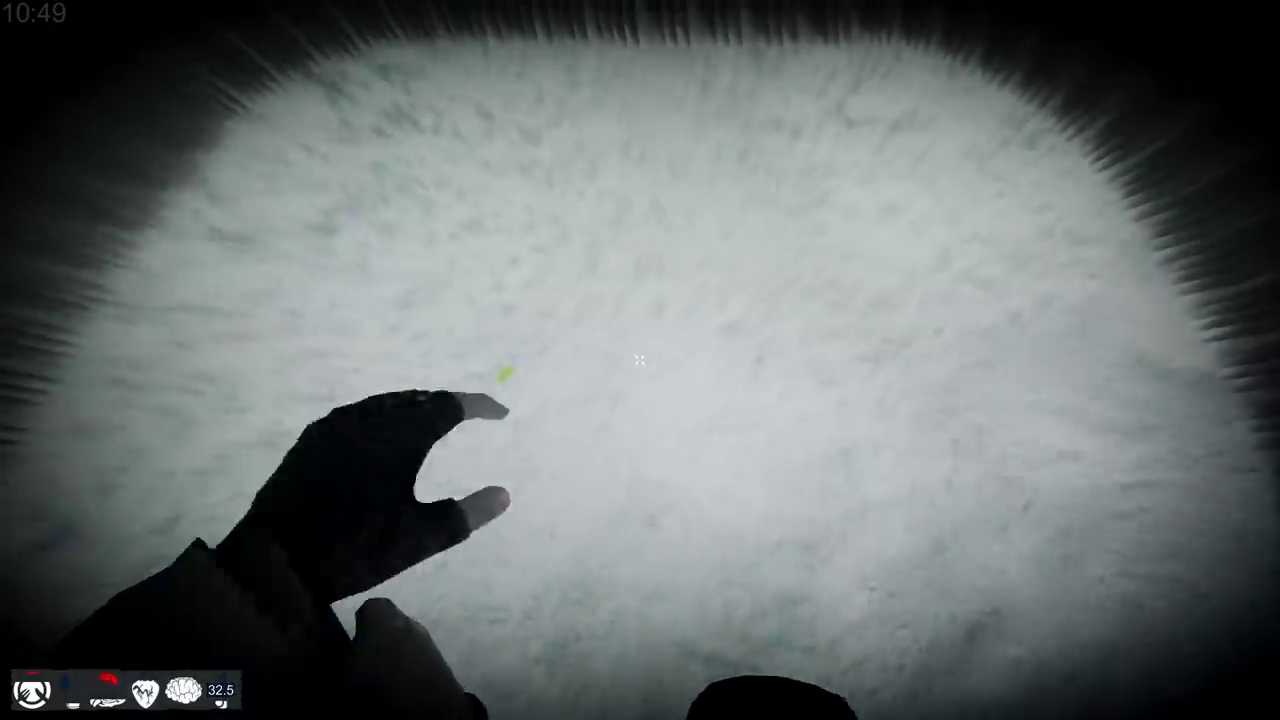
click(640, 360)
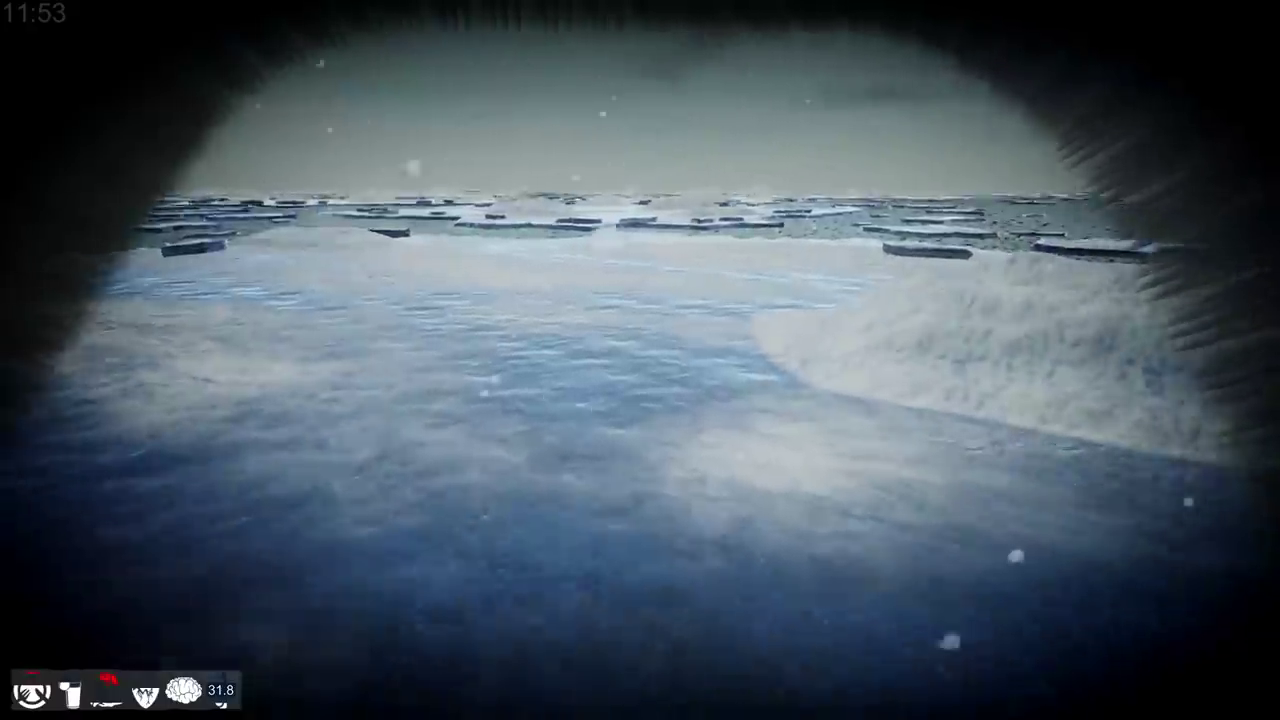
Check the inventory, then run to the floe tip and leap across open water toward the next floe.
key(Tab)
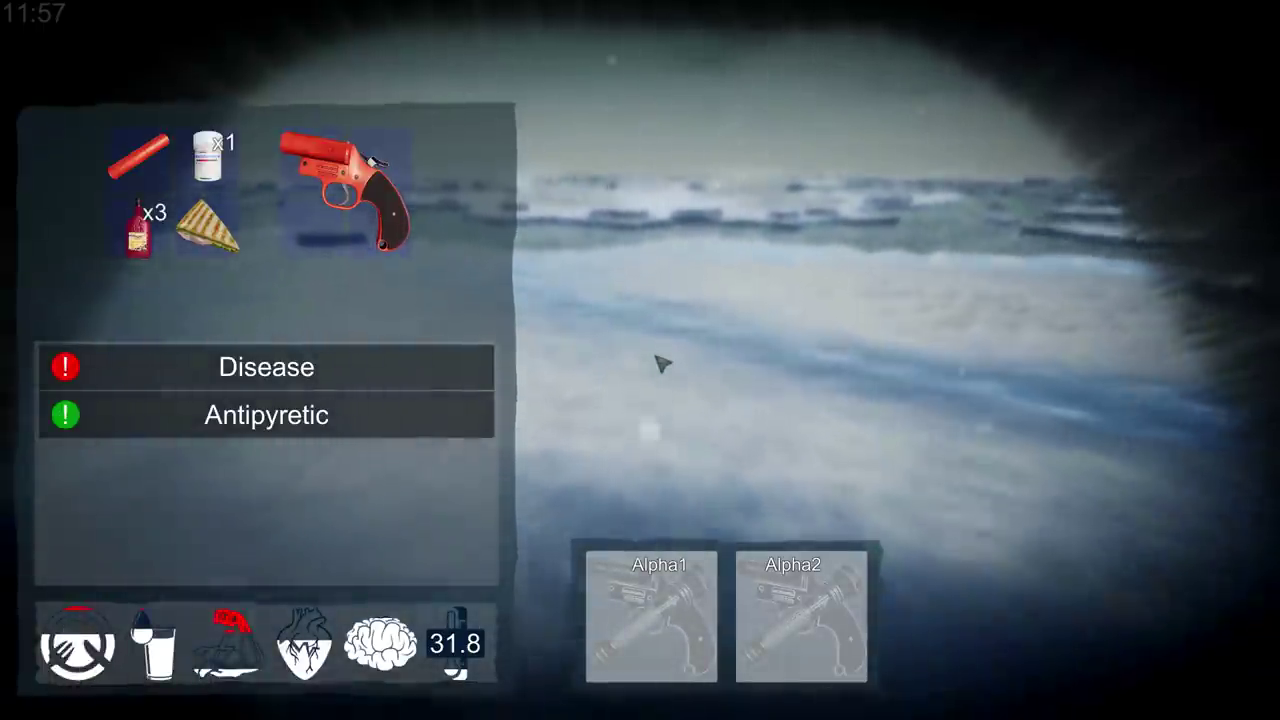
key(Tab)
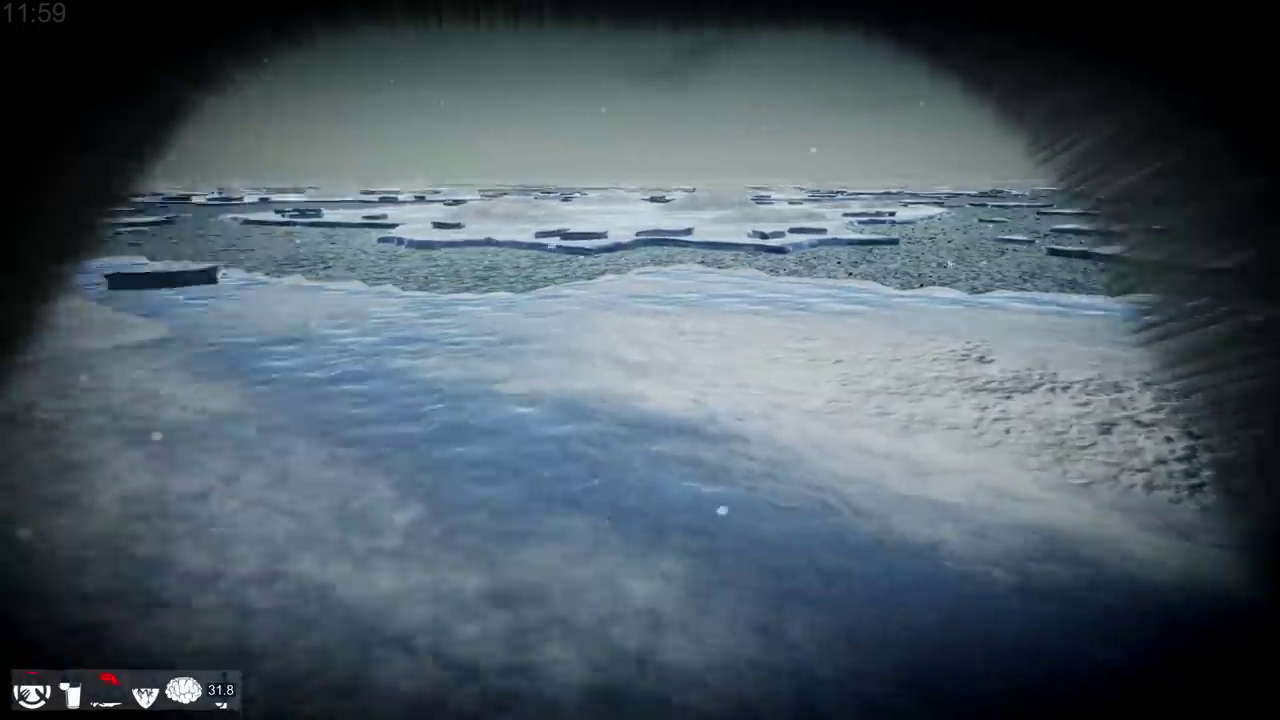
key(w)
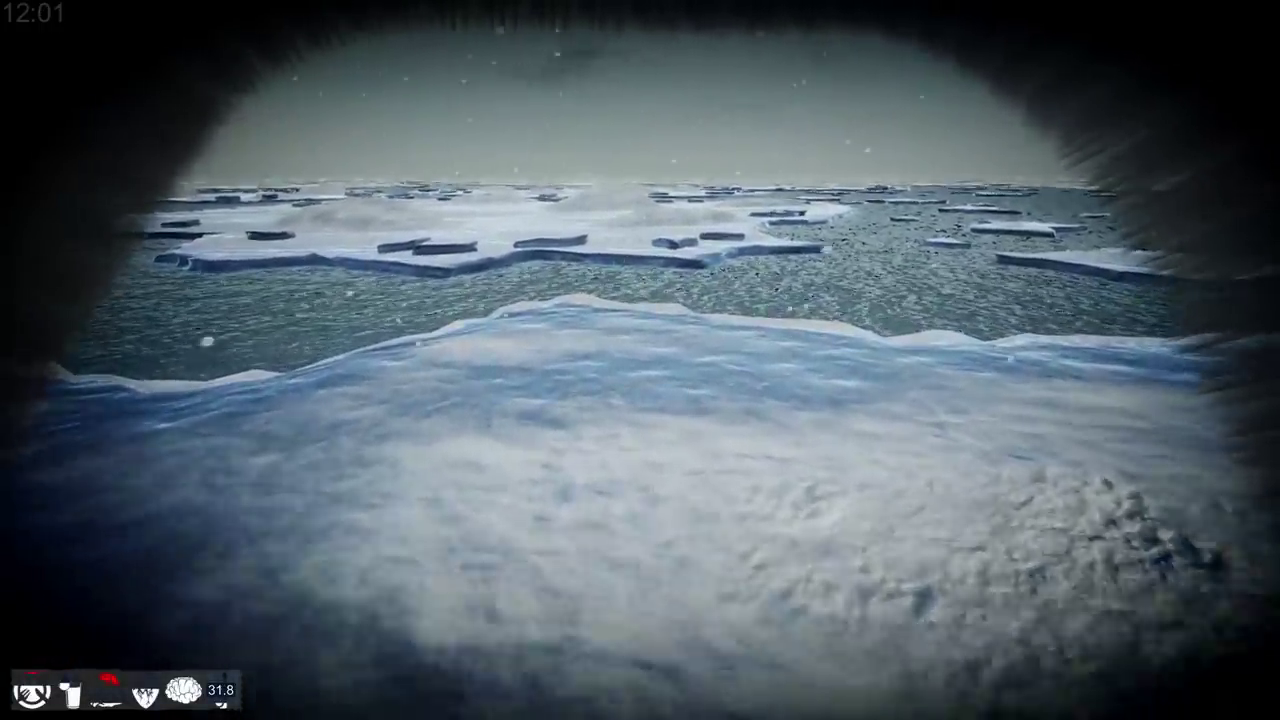
key(w)
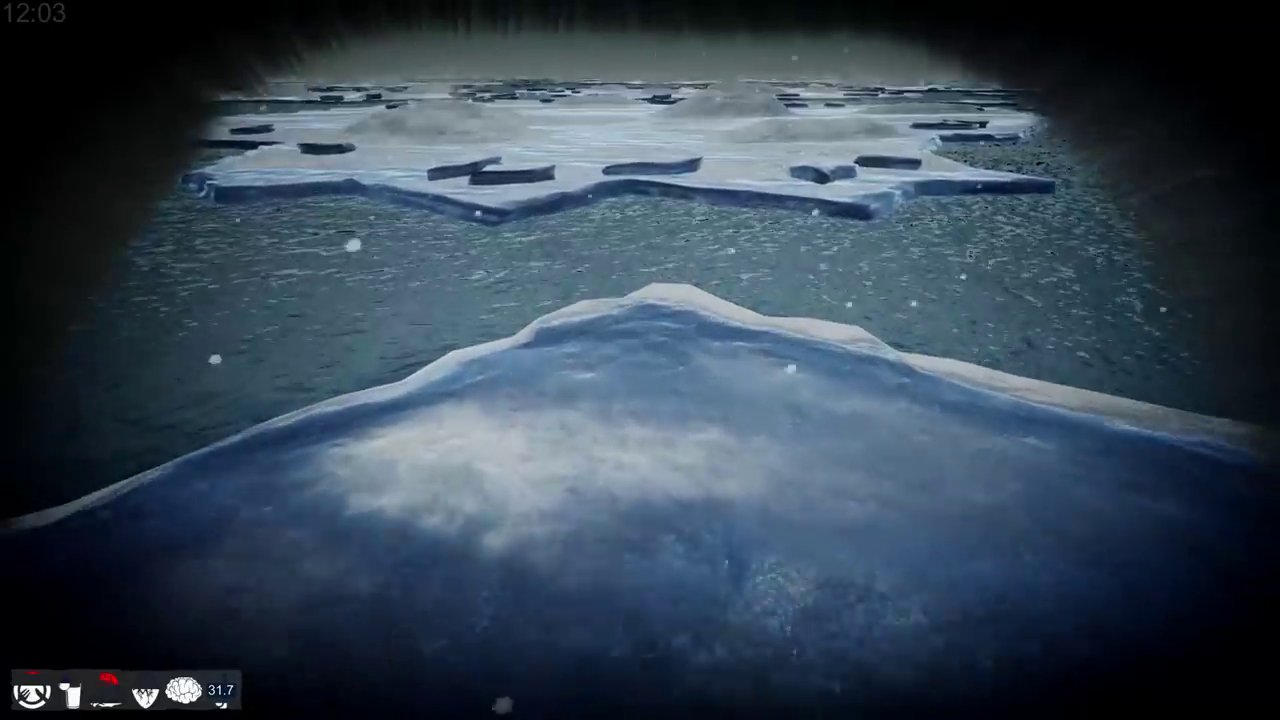
key(w)
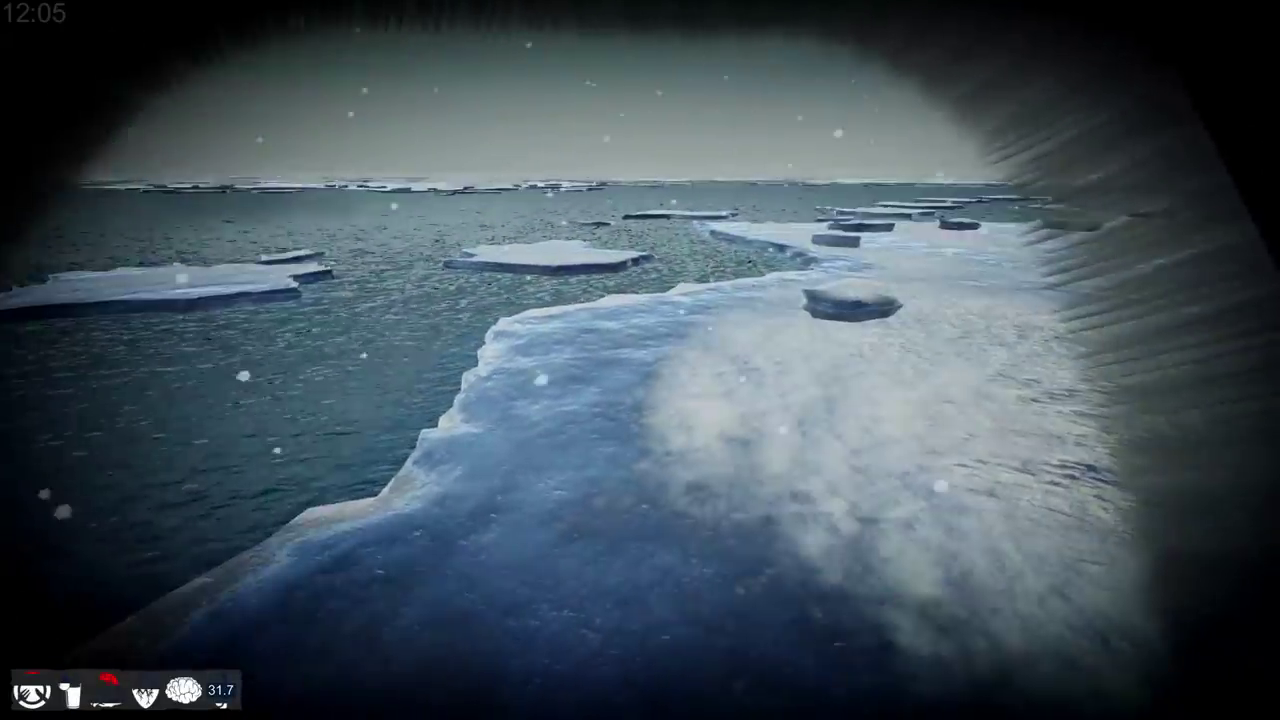
key(w)
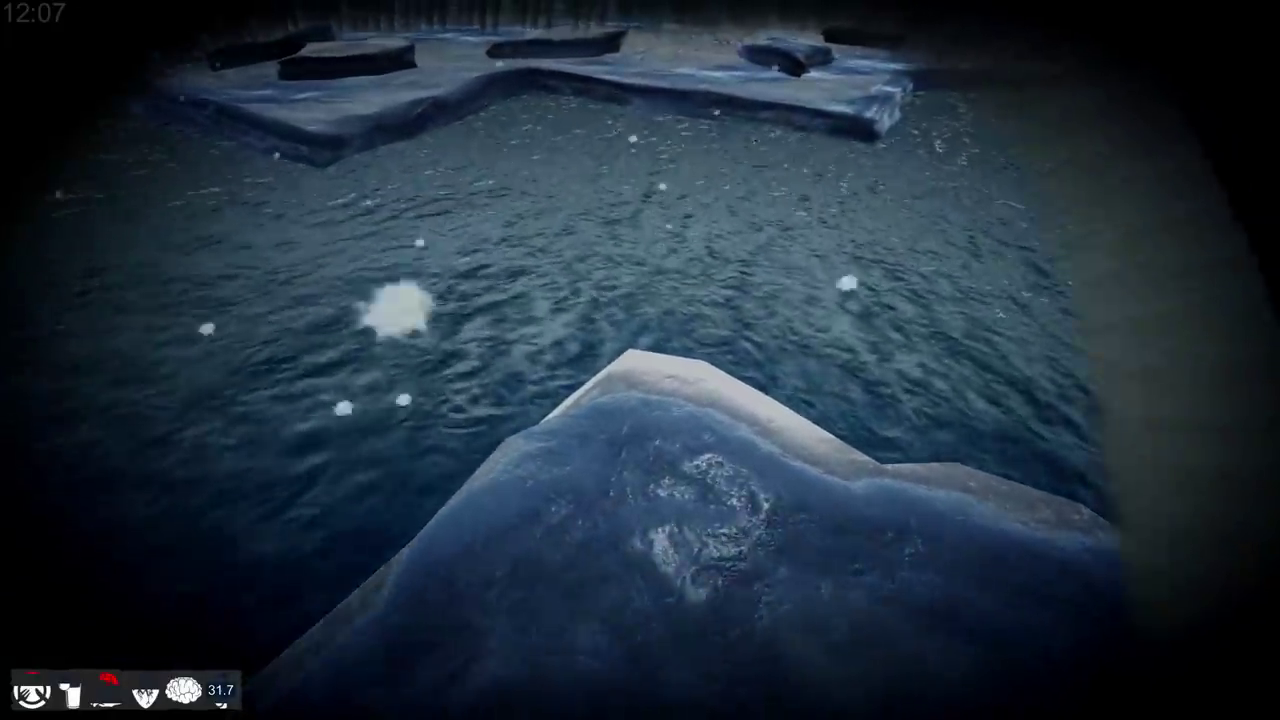